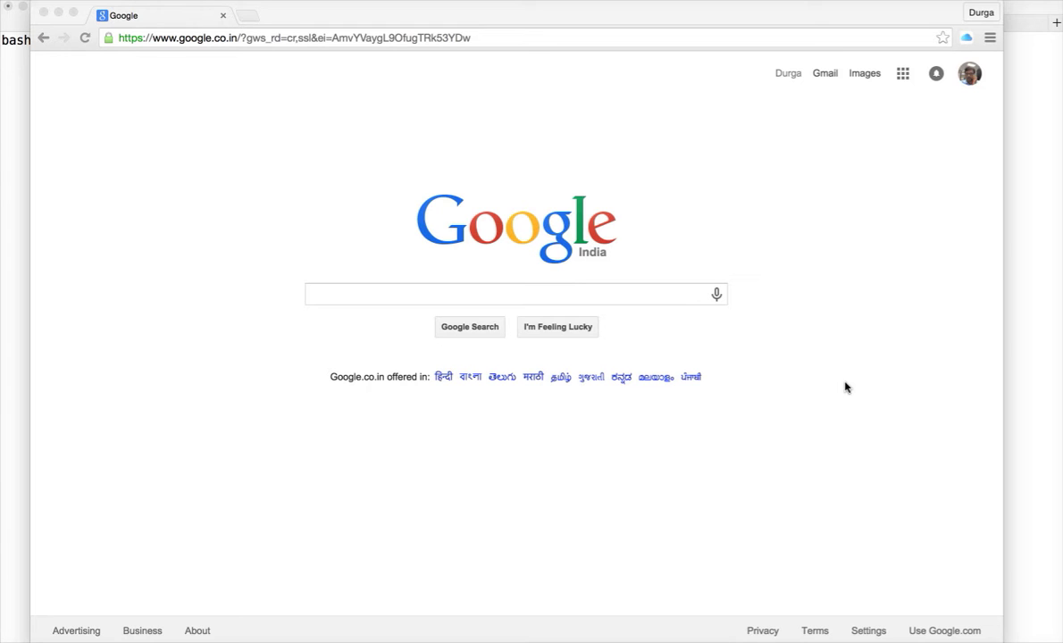
Step: Leave the Google India homepage in Chrome by bringing up the macOS app switcher
key(super+Tab)
key(super+Tab)
key(super+Tab)
key(super+Tab)
key(super+Tab)
key(super+Tab)
key(super+Tab)
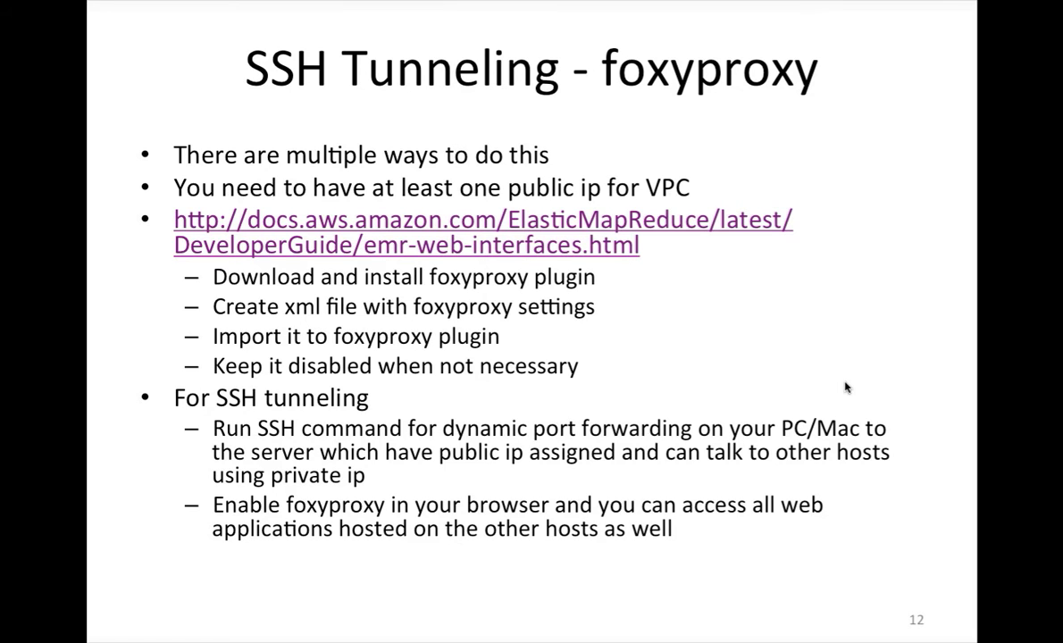
Step: Review PowerPoint slide 12 'SSH Tunneling - foxyproxy', then bring the Safari EC2 Instances list forward
key(super+Tab)
key(super+Tab)
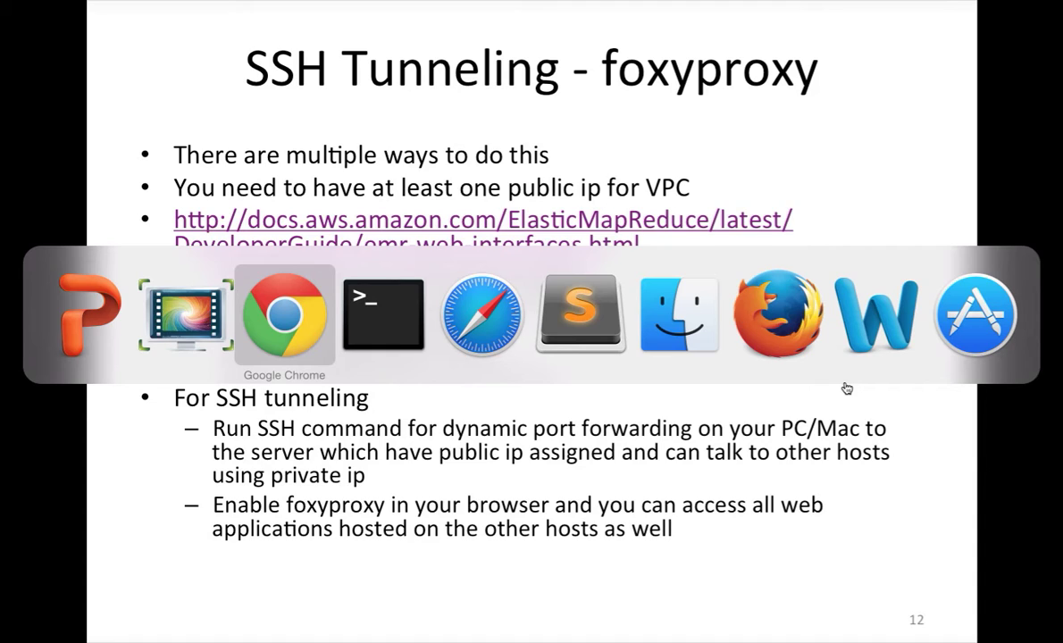
key(super+Tab)
key(super+Tab)
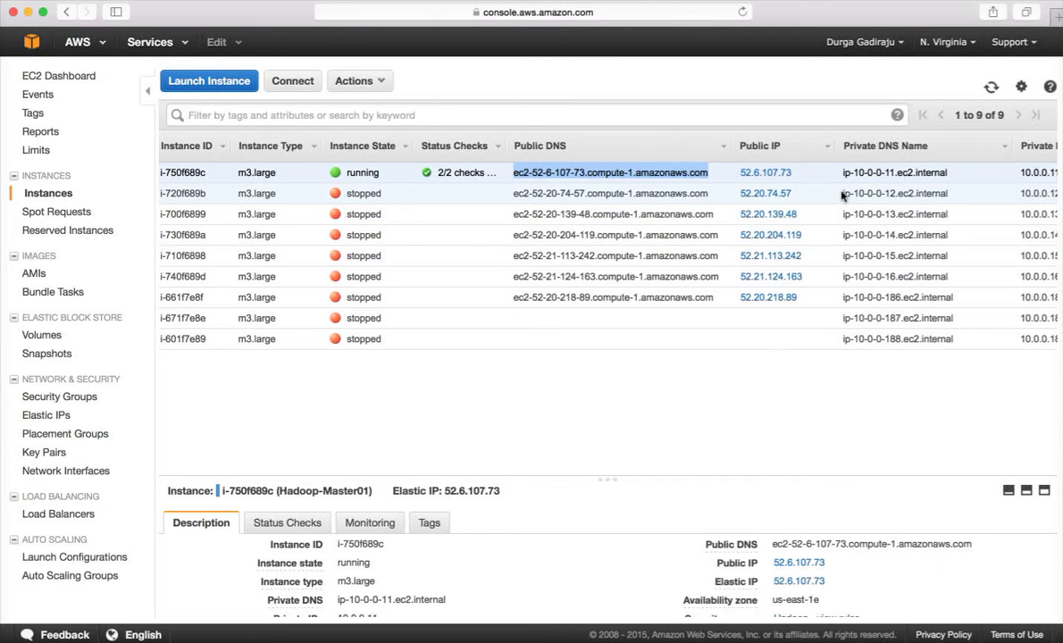
Step: Select the second instance's private DNS name, ip-10-0-0-12.ec2.internal
drag(843, 195, 950, 202)
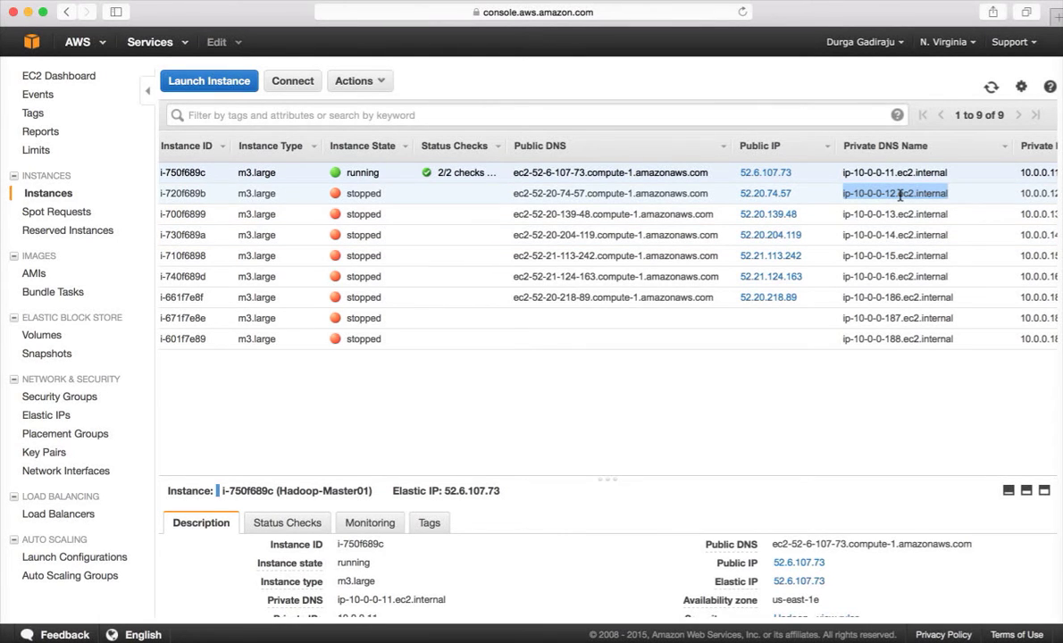
Step: Switch to PowerPoint and end the slideshow to return to editing slide 12
key(super+Tab)
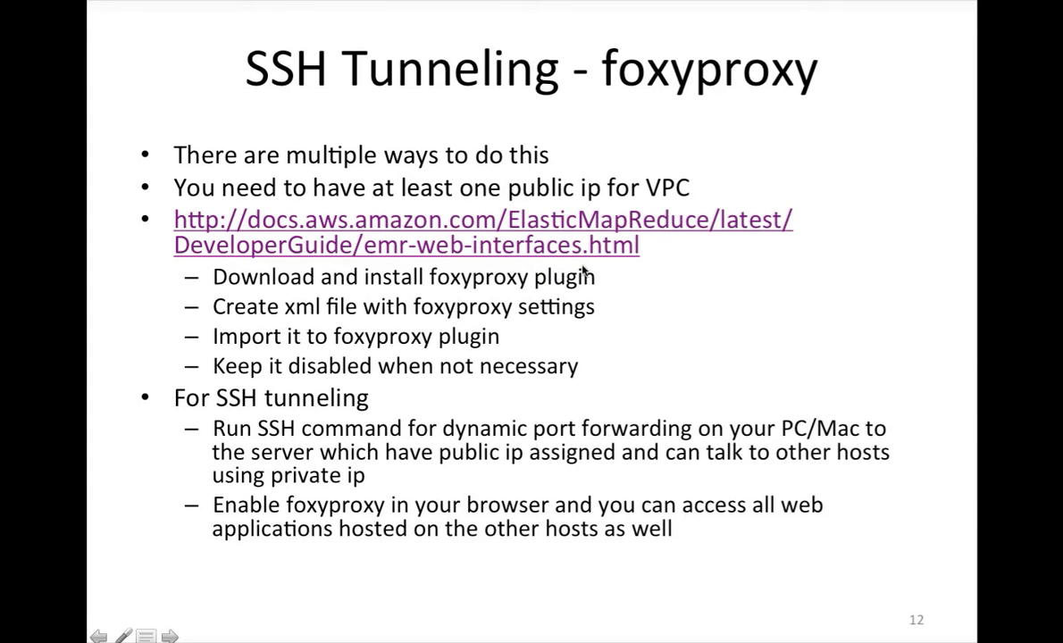
right_click(562, 250)
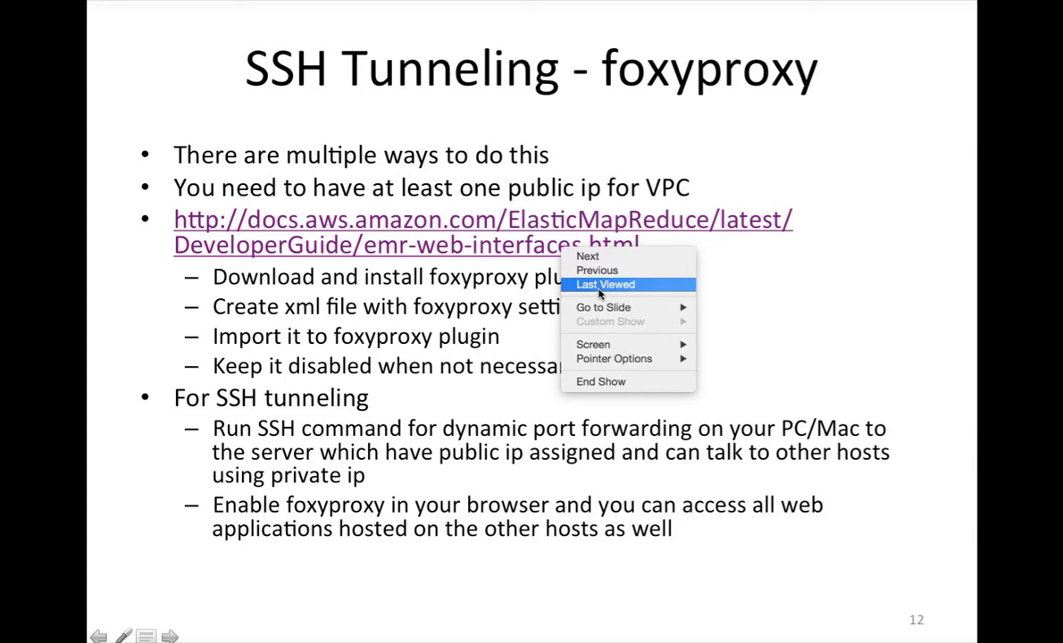
click(746, 273)
key(Escape)
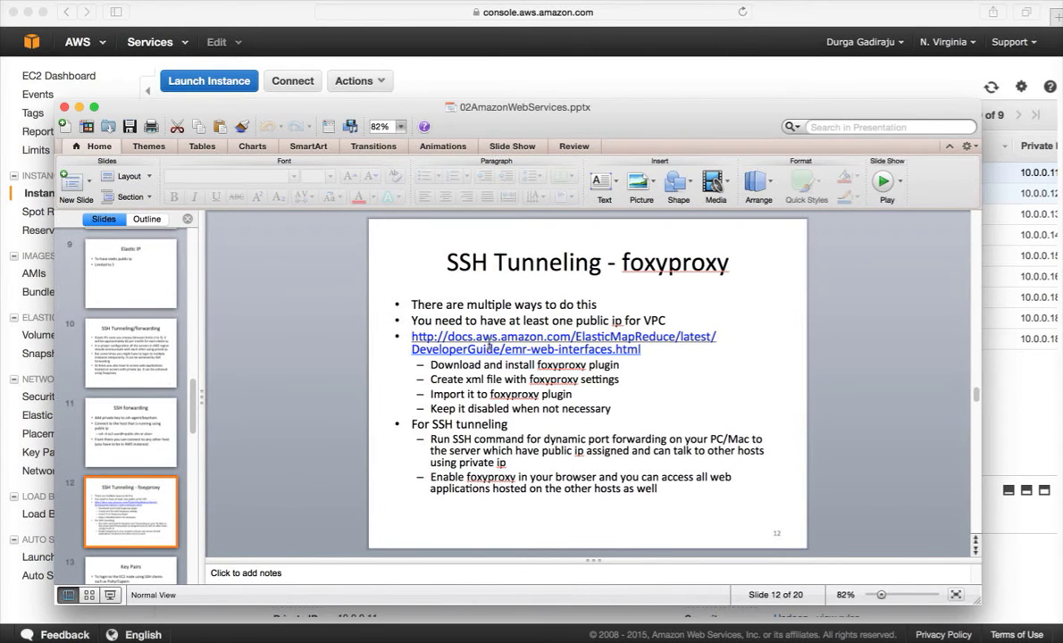
Step: Select the AWS EMR web-interfaces documentation link in the slide's third bullet
right_click(451, 304)
click(712, 348)
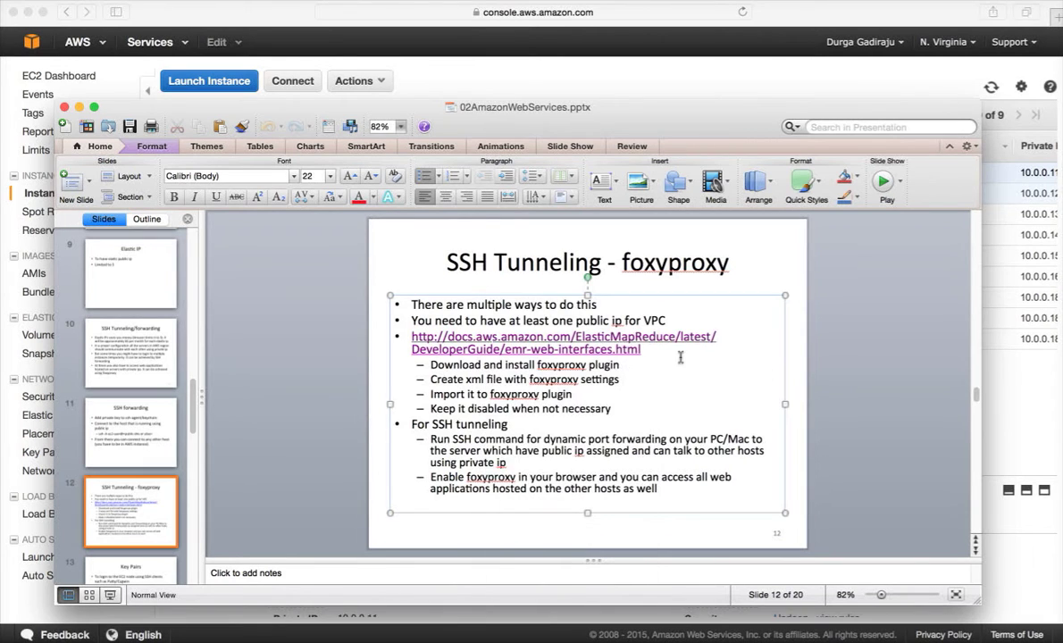
drag(679, 355, 420, 342)
key(super+c)
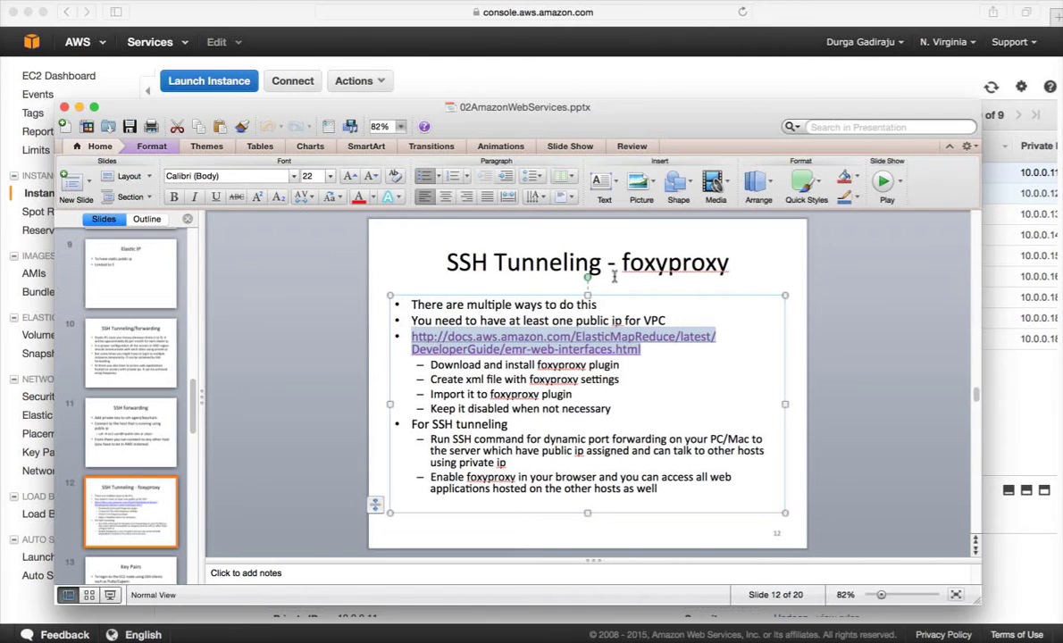
Step: Load the copied EMR guide address about viewing web interfaces in Chrome
mouse_move(600, 627)
click(720, 628)
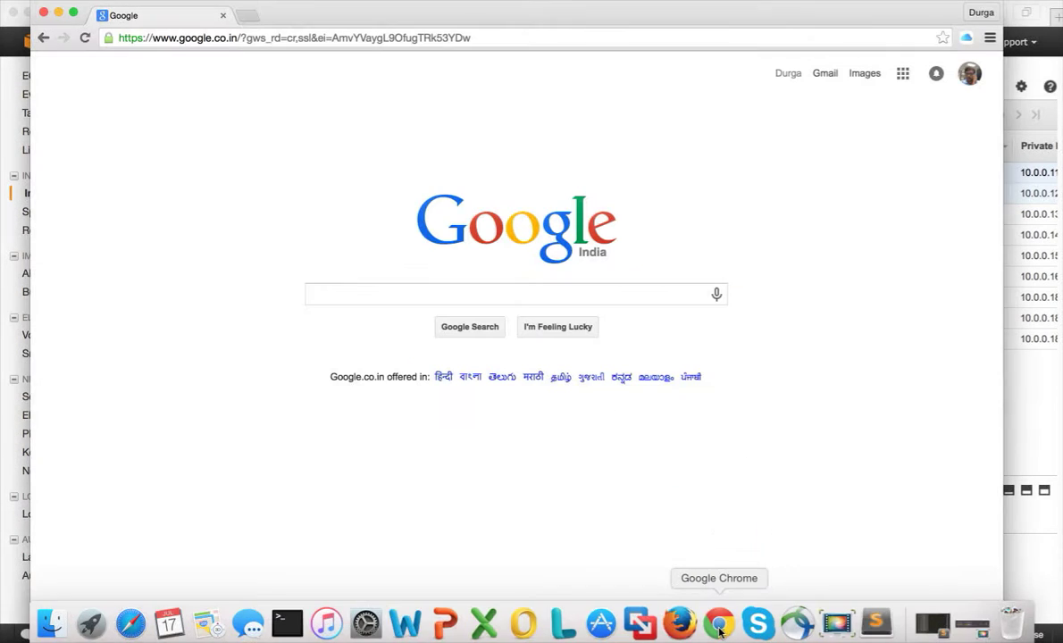
click(473, 38)
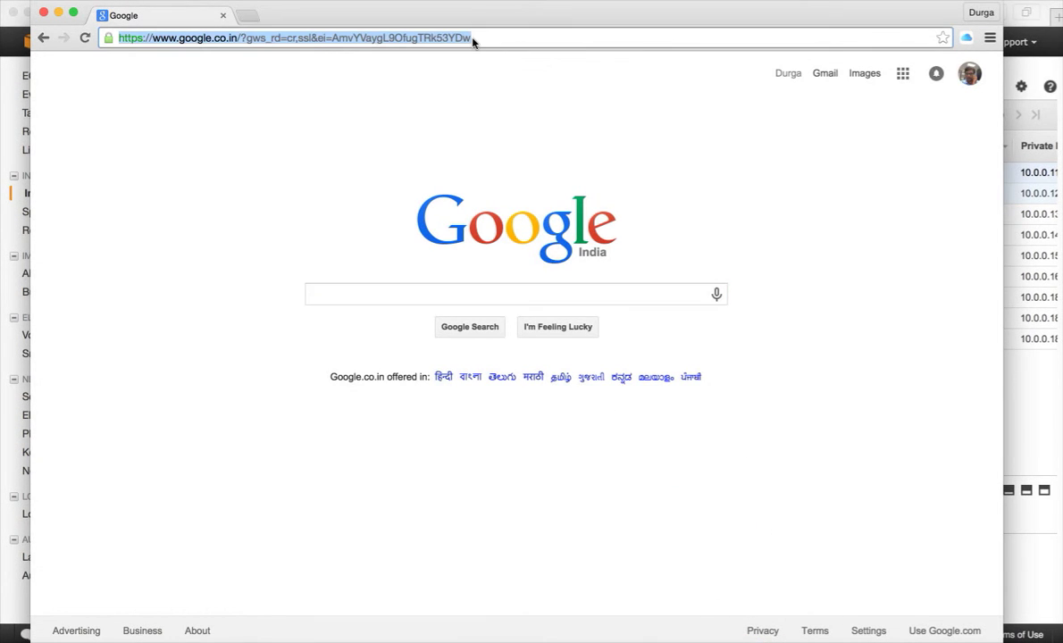
key(super+v)
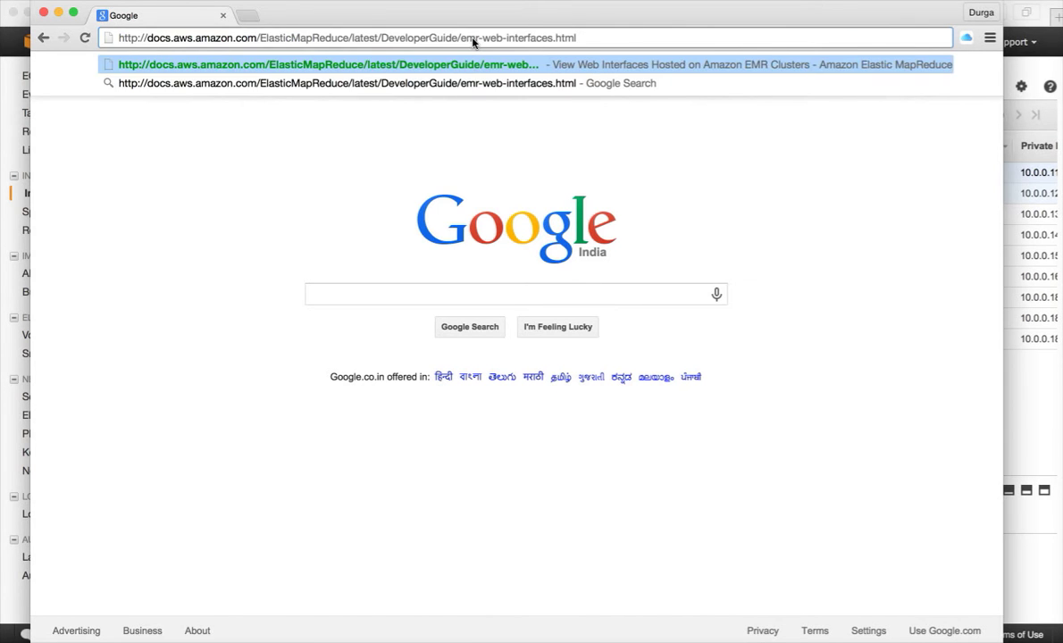
key(Return)
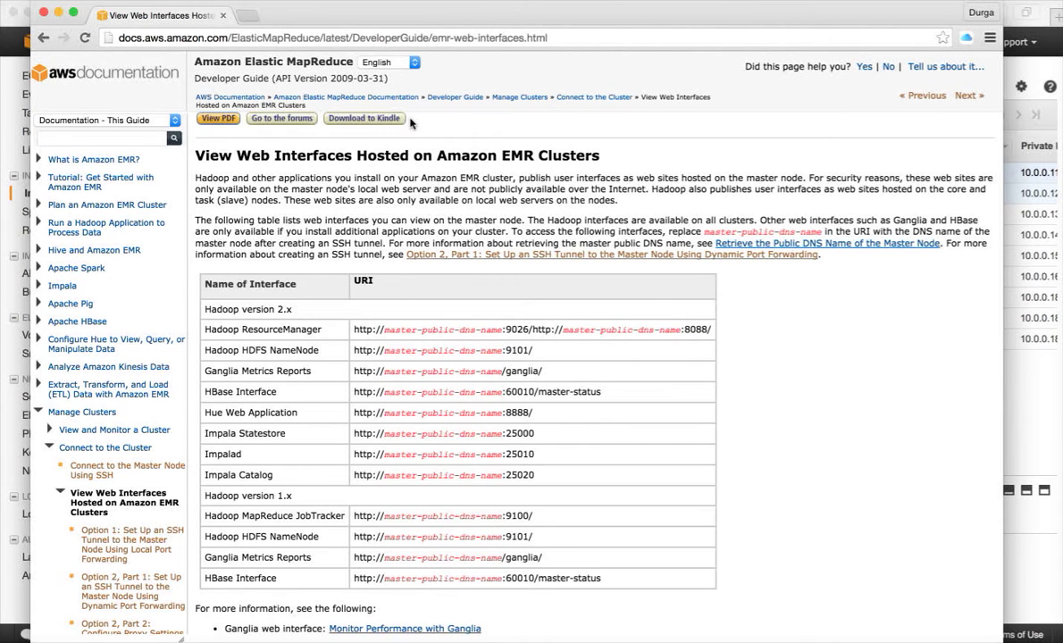
Step: Go to 'Option 2, Part 2: Configure Proxy Settings' from the guide's sidebar
scroll(796, 387, down, 1)
scroll(796, 386, down, 3)
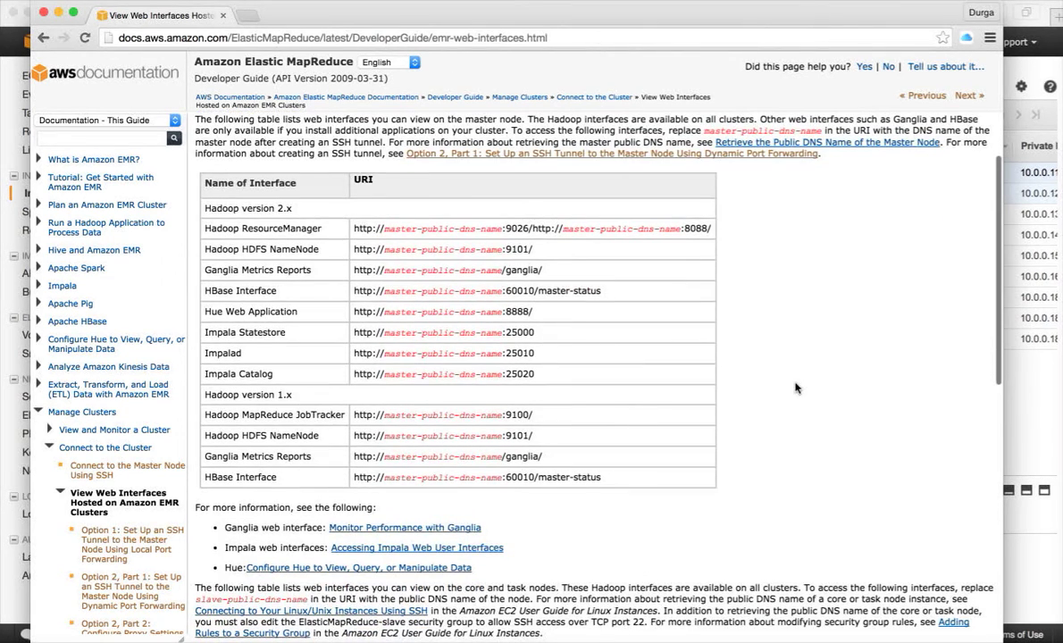
scroll(115, 474, down, 3)
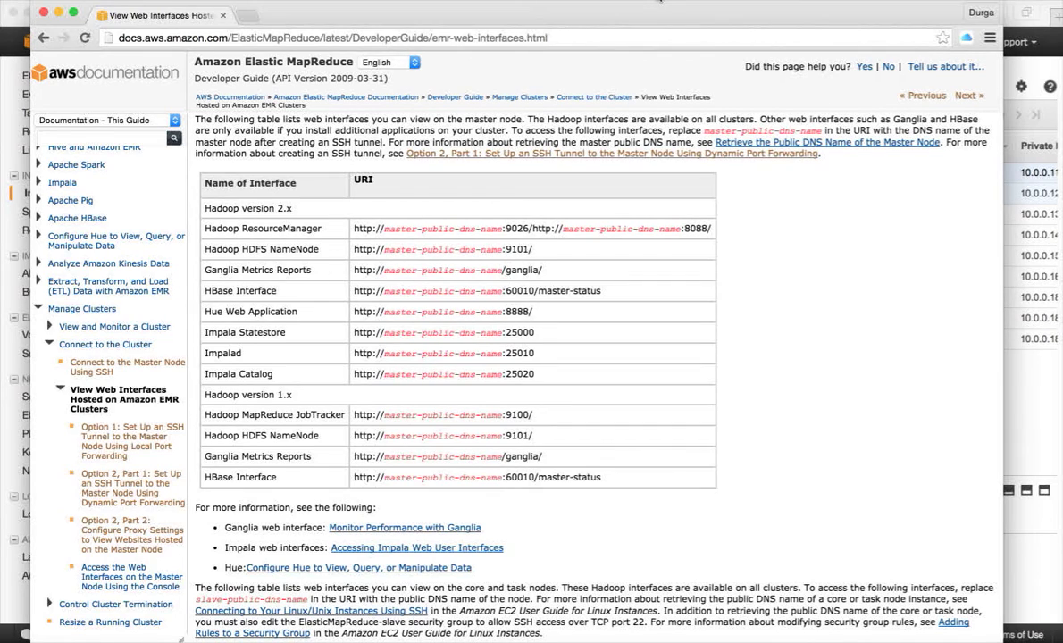
scroll(116, 339, down, 2)
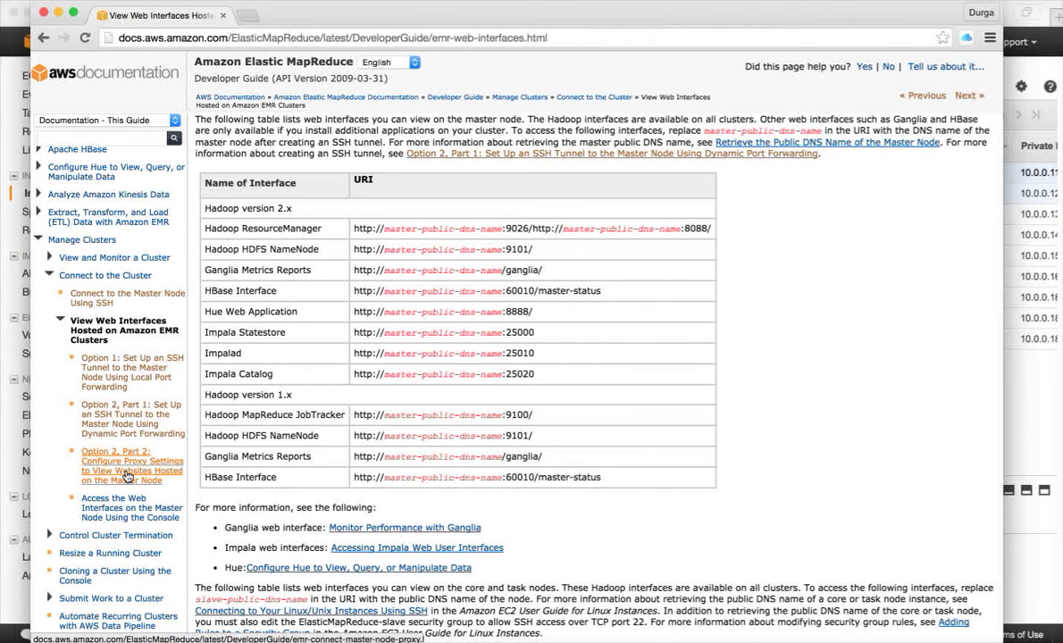
click(127, 477)
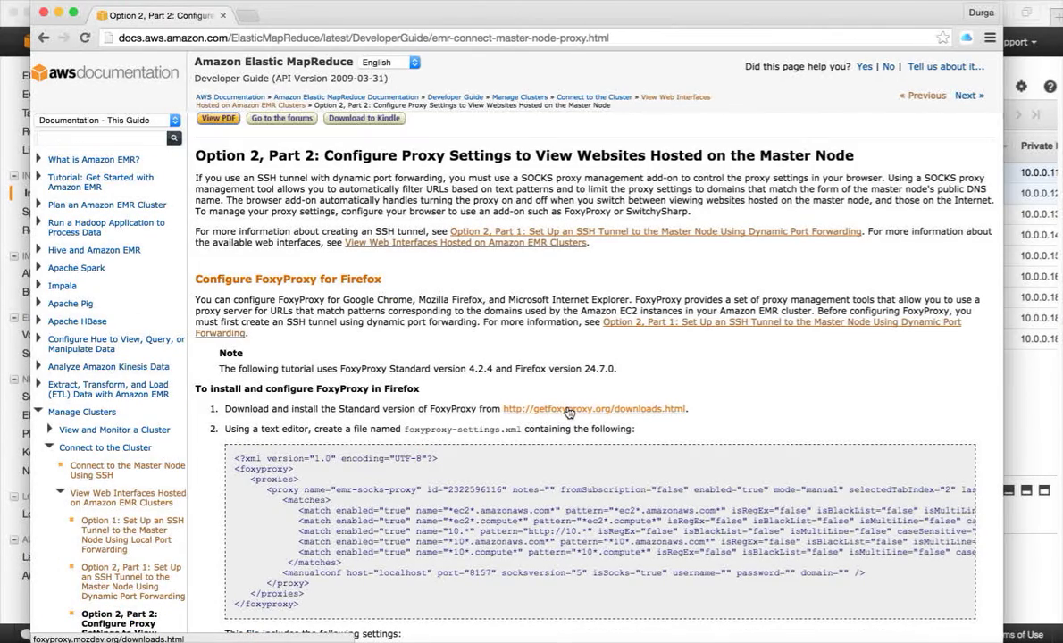
Step: Add the FoxyProxy Standard extension to Chrome via getfoxyproxy.org and the Chrome Web Store
scroll(516, 386, down, 2)
scroll(514, 436, up, 1)
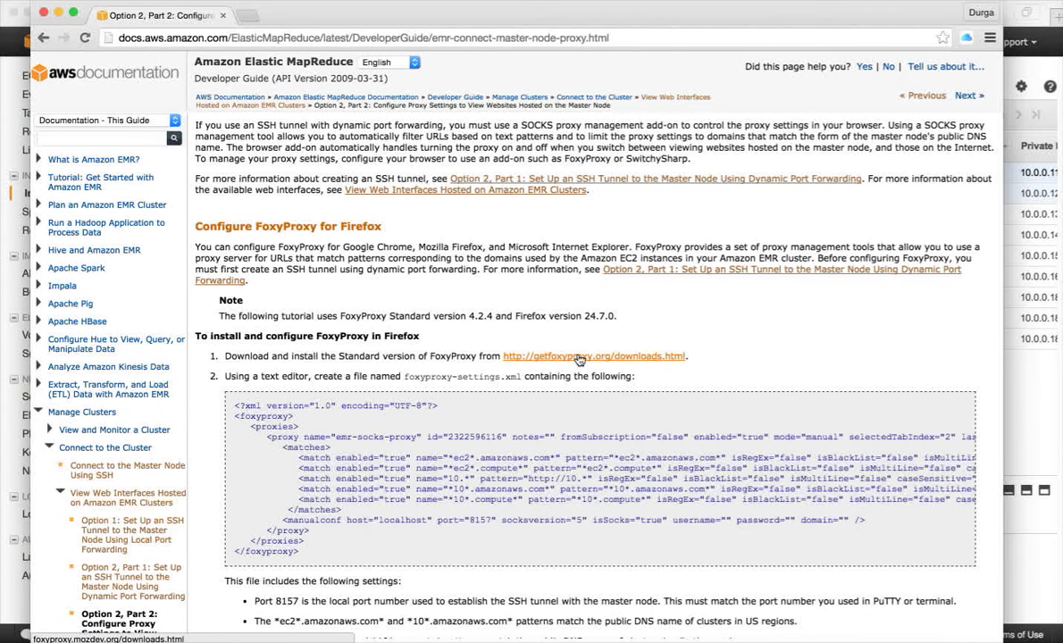
click(579, 357)
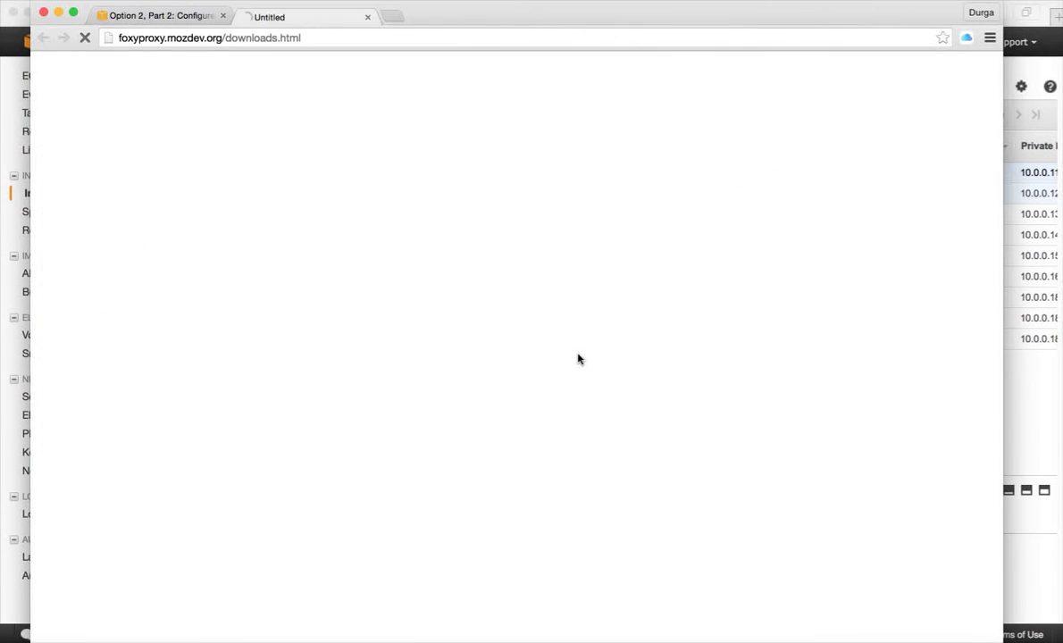
scroll(391, 407, down, 5)
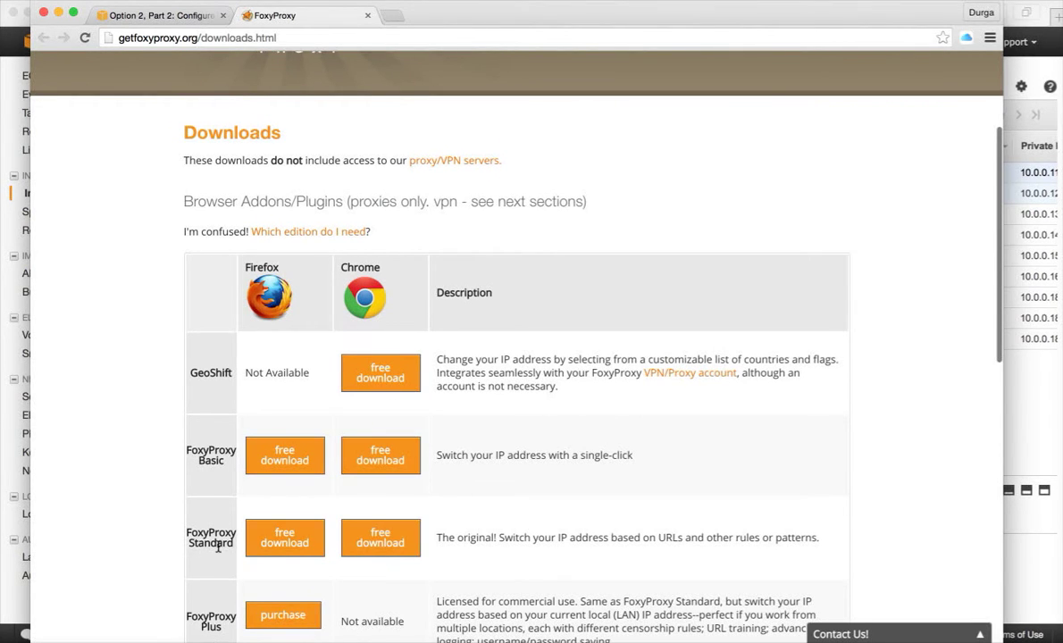
click(381, 541)
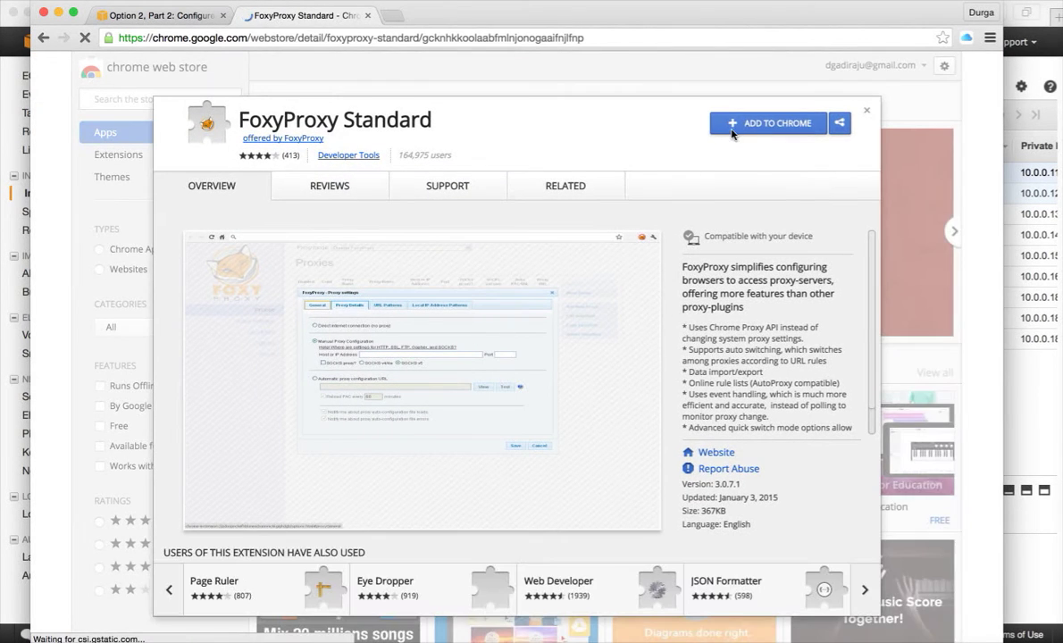
click(748, 128)
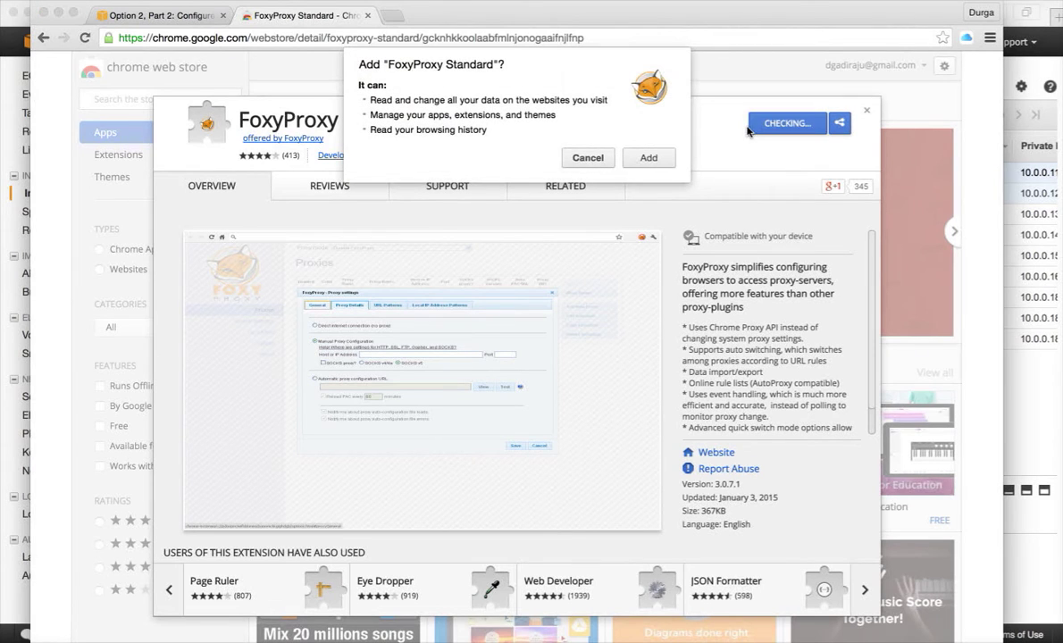
click(650, 157)
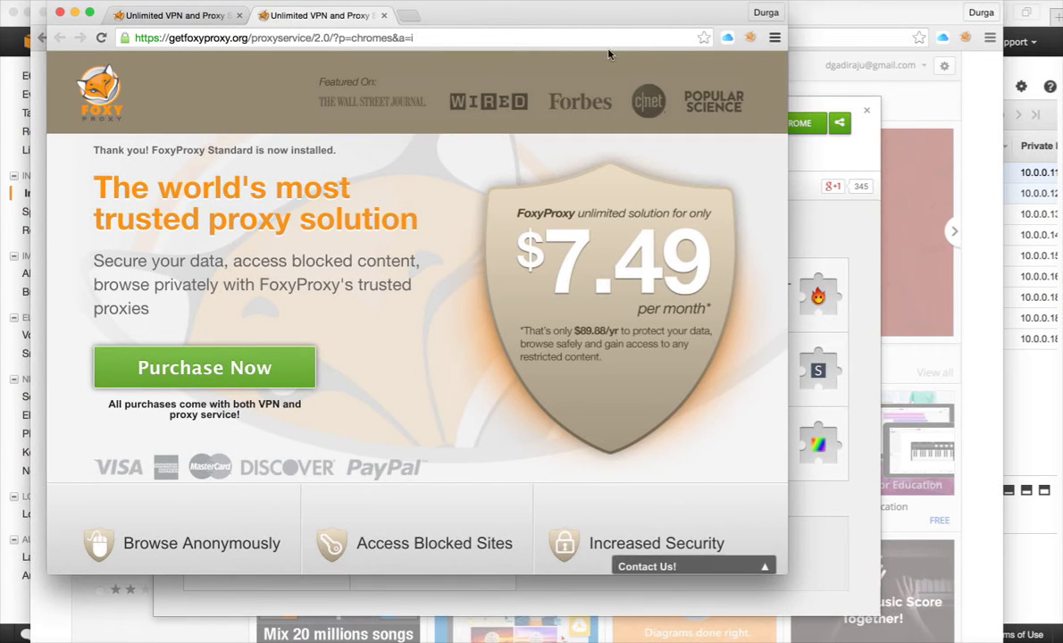
Step: Close the FoxyProxy promotional tab and window and the extension details dialog
click(384, 15)
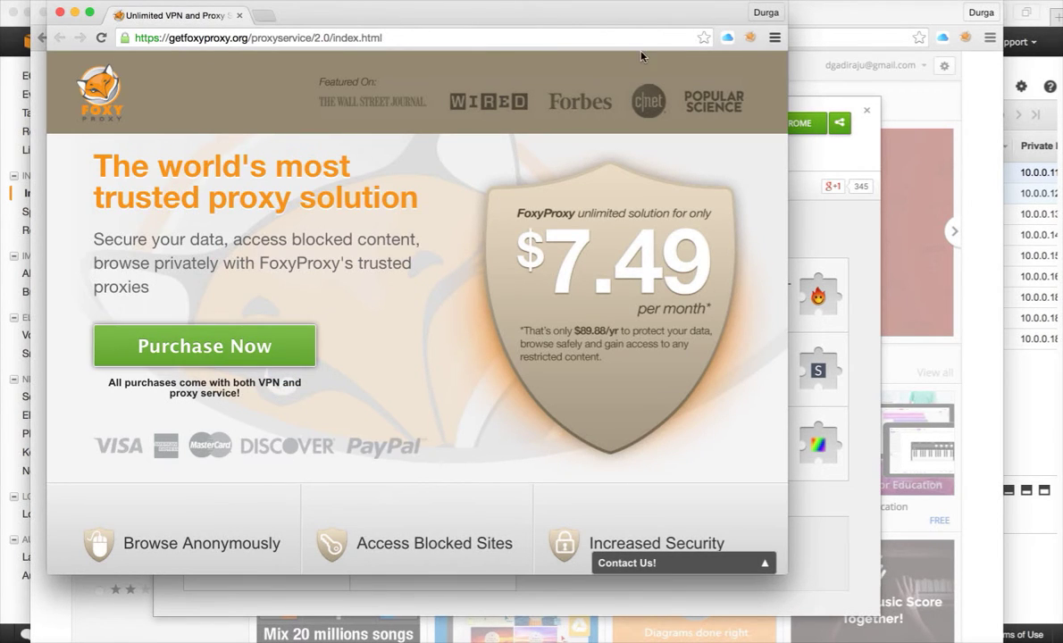
click(61, 13)
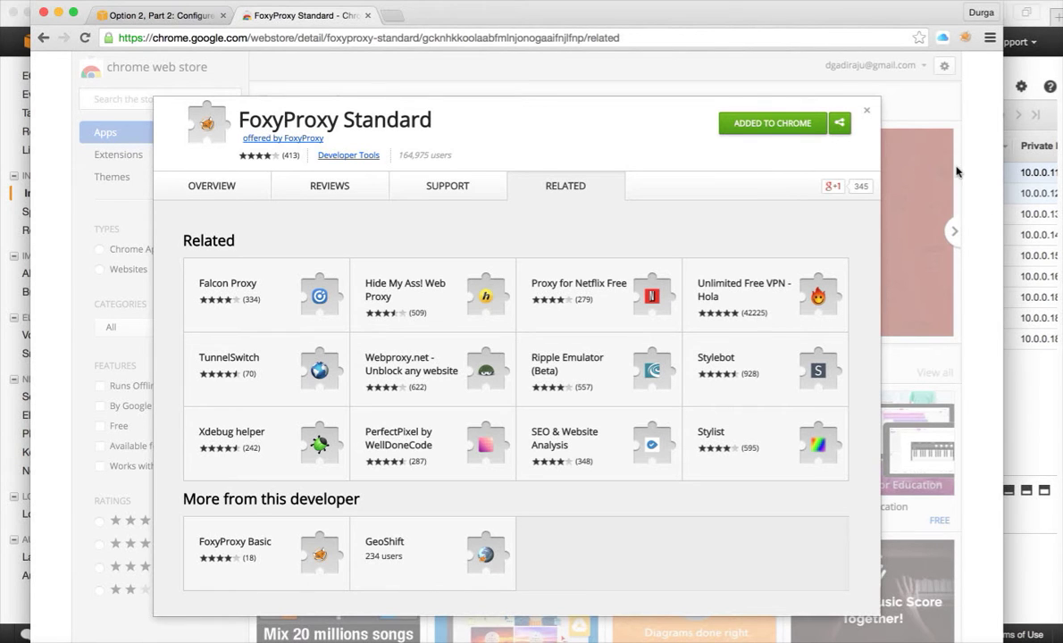
click(868, 114)
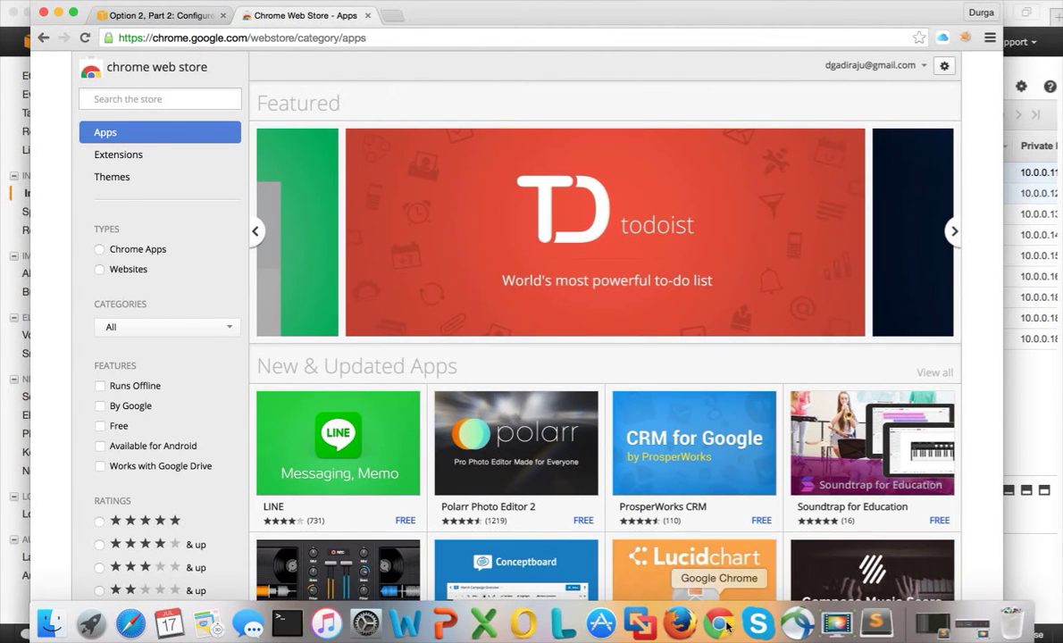
Step: Select the FoxyProxy settings XML block from the EMR proxy guide tab in Chrome
click(679, 623)
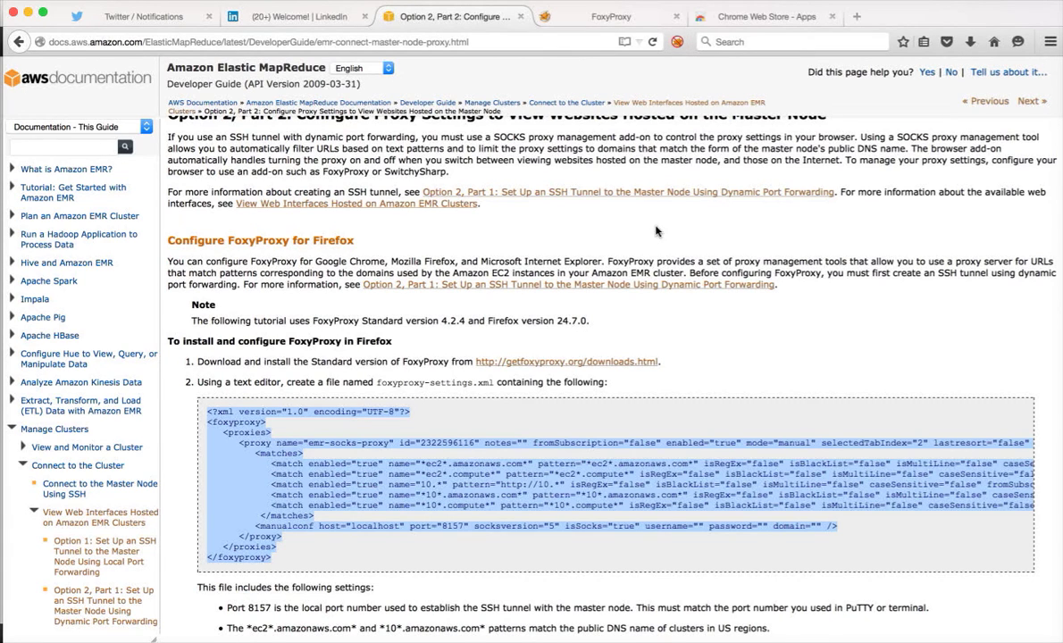
key(super+Tab)
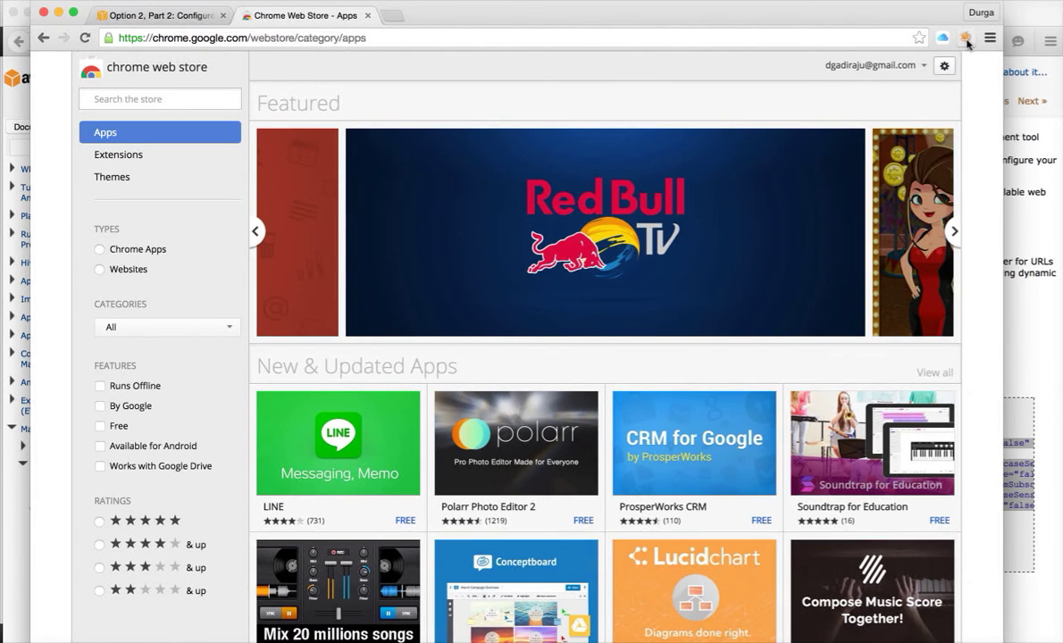
click(177, 16)
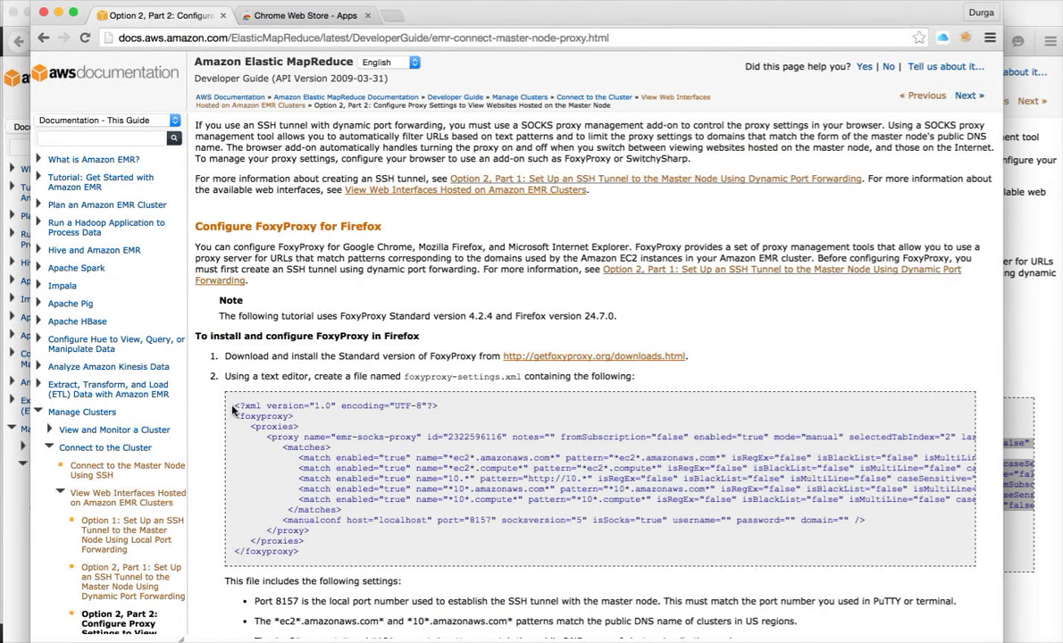
drag(230, 400, 300, 553)
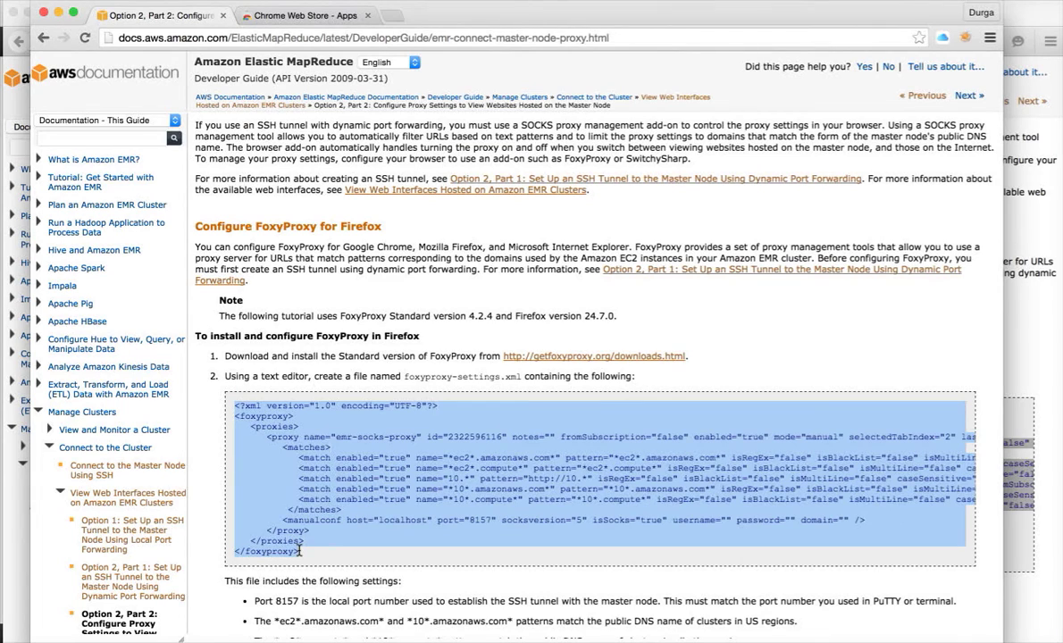
mouse_move(625, 634)
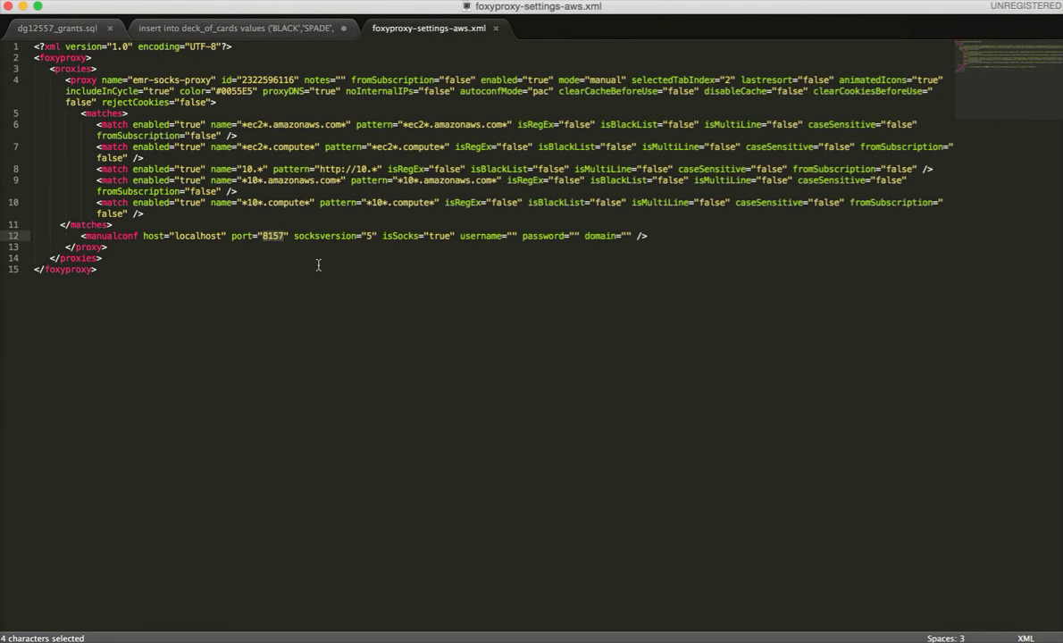
Step: Save foxyproxy-settings-aws.xml with proxy port 8157 and go back to Chrome
key(super+s)
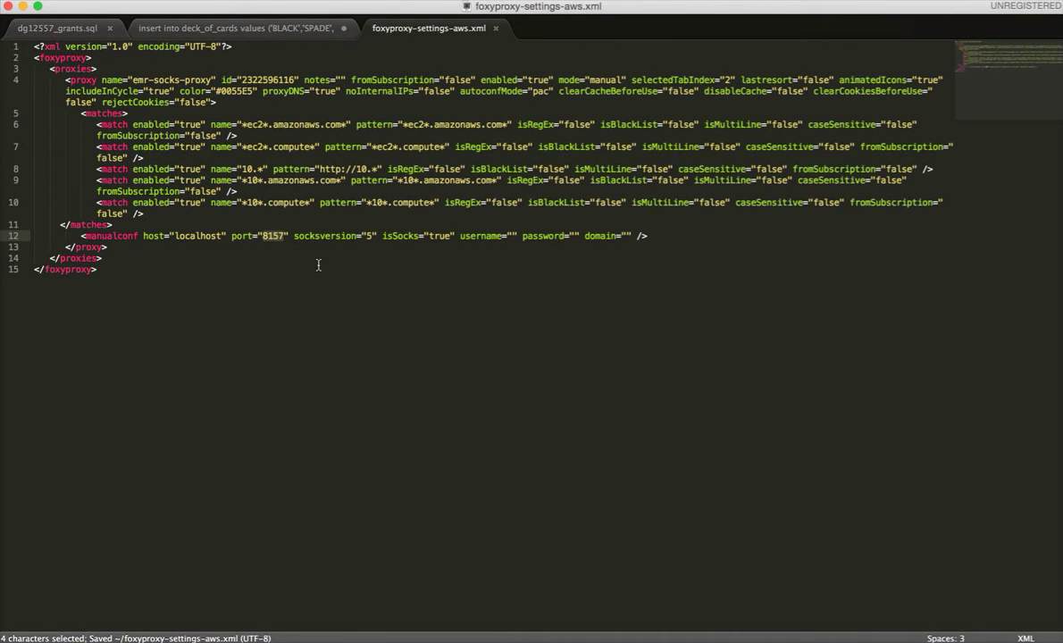
key(super+Tab)
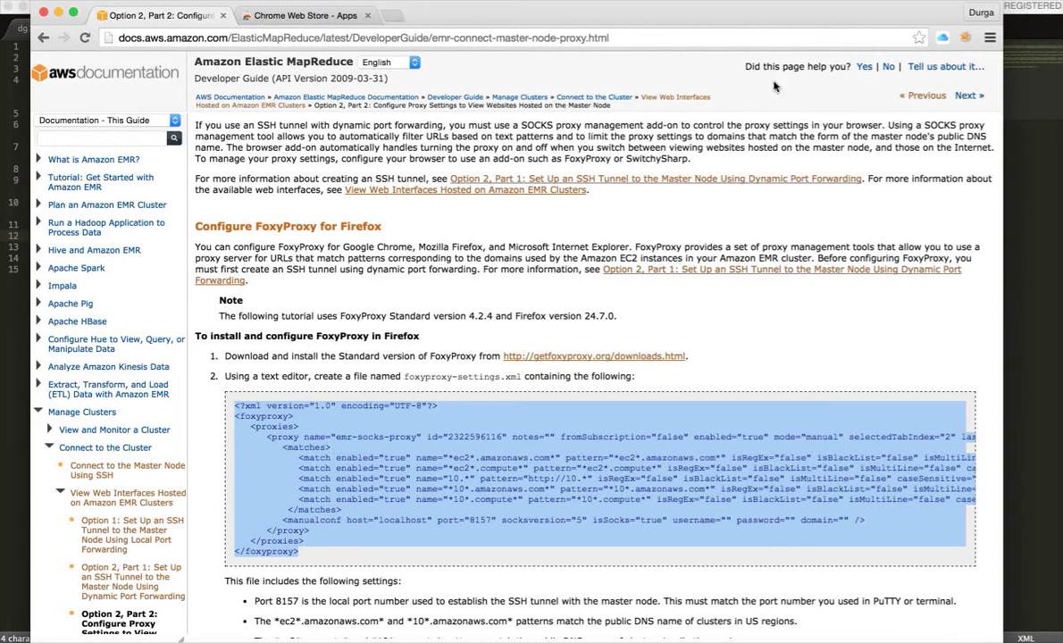
Step: Open FoxyProxy Options from the toolbar icon's menu, showing the Default proxy
click(965, 39)
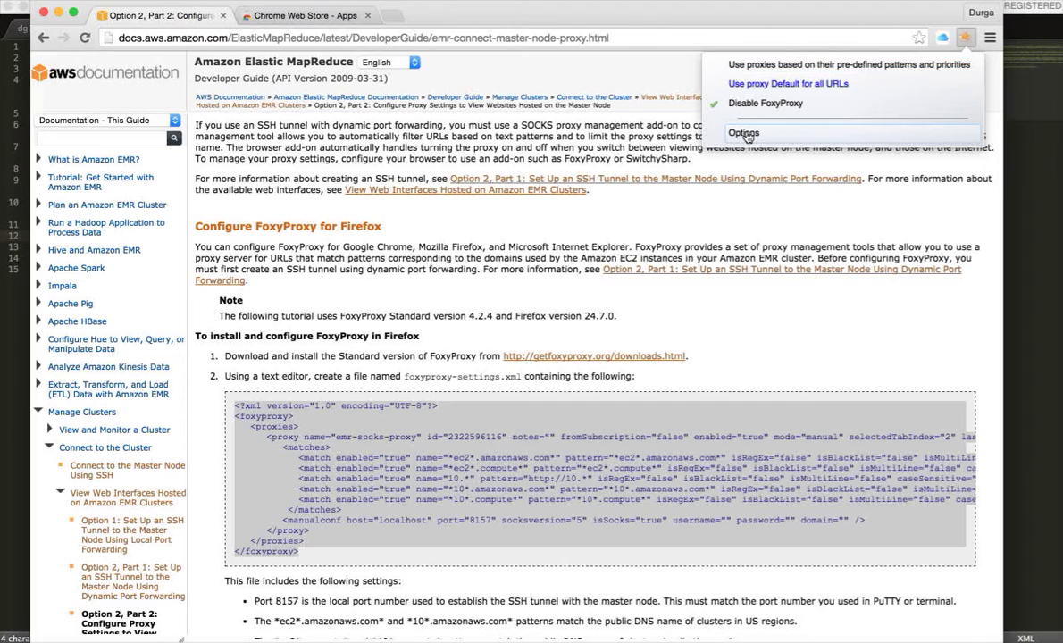
click(745, 134)
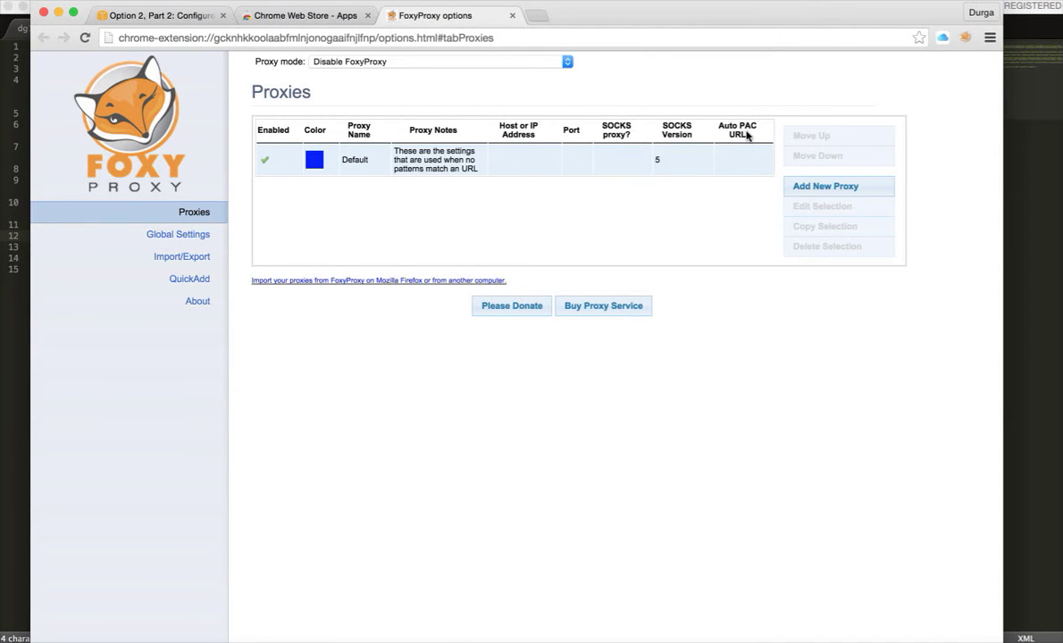
Step: Import foxyproxy-settings-aws.xml via Import/Export, adding emr-socks-proxy alongside Default
click(187, 259)
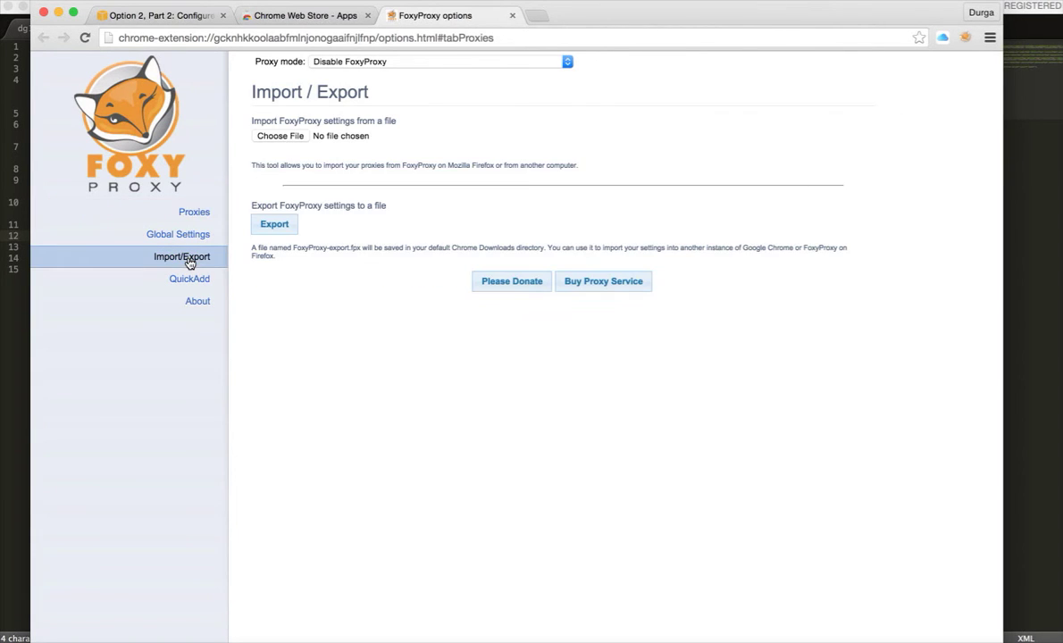
click(286, 138)
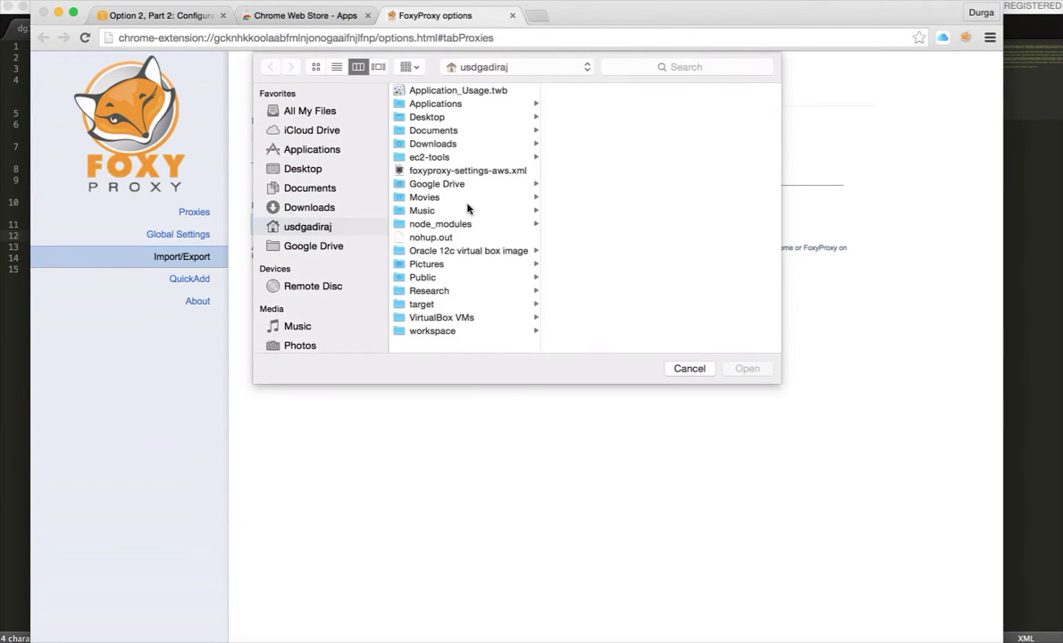
click(450, 171)
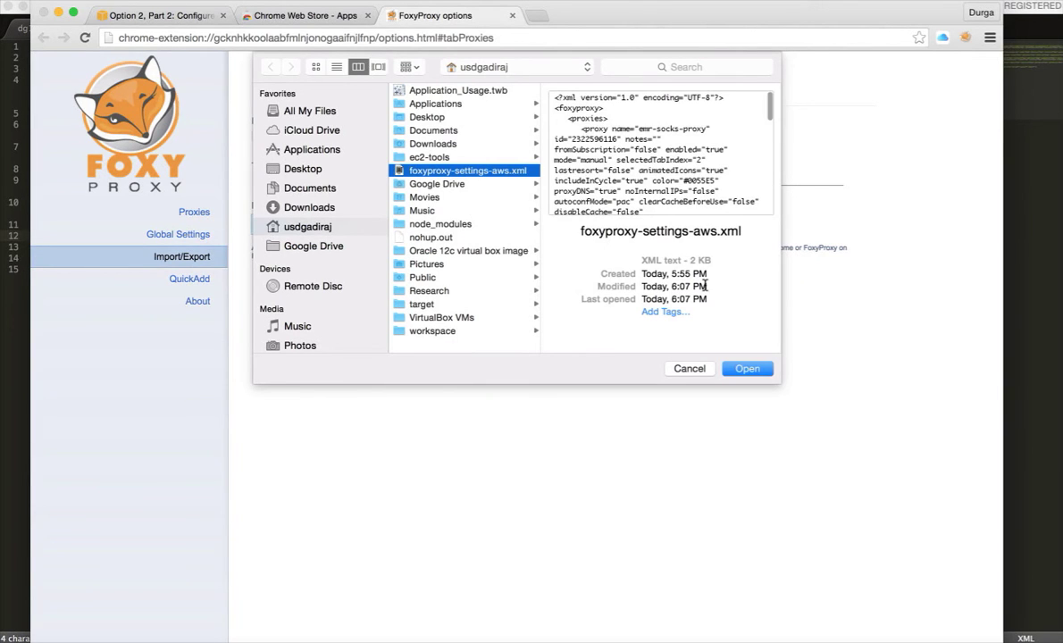
click(748, 369)
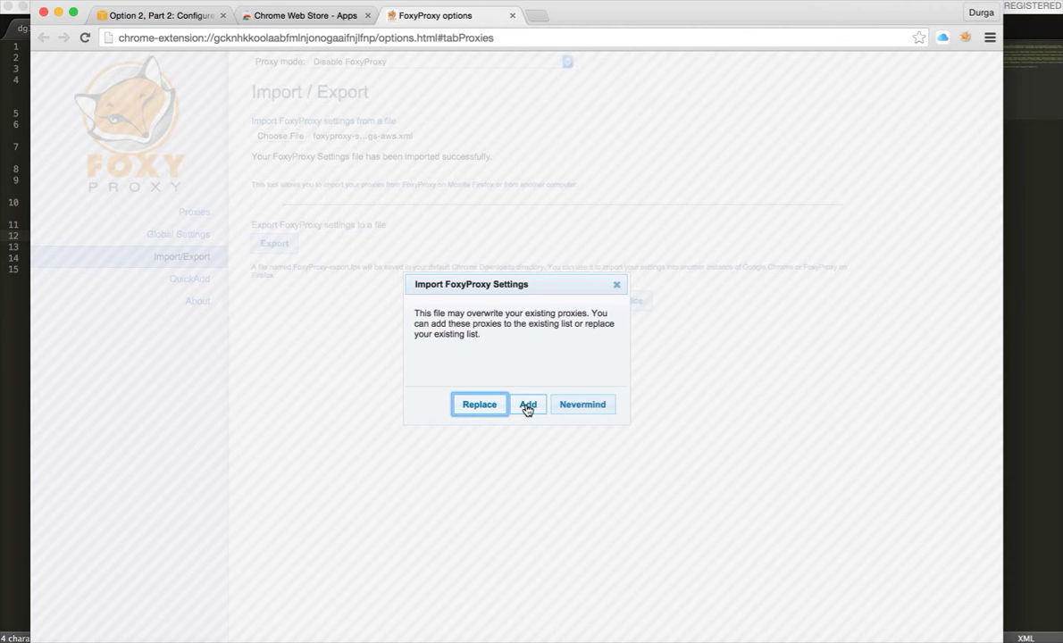
click(527, 405)
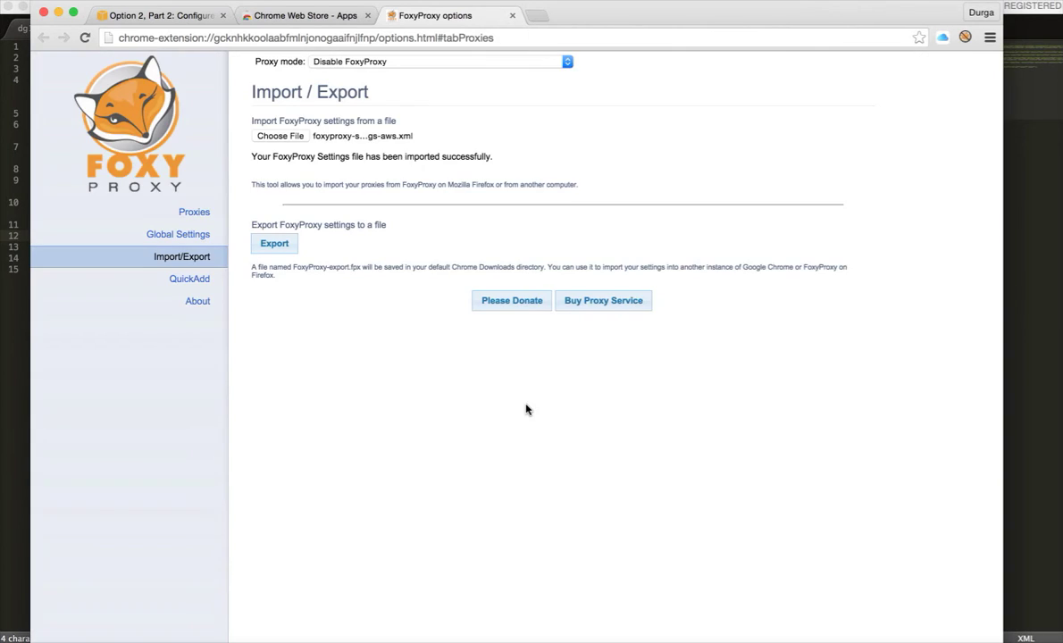
click(966, 38)
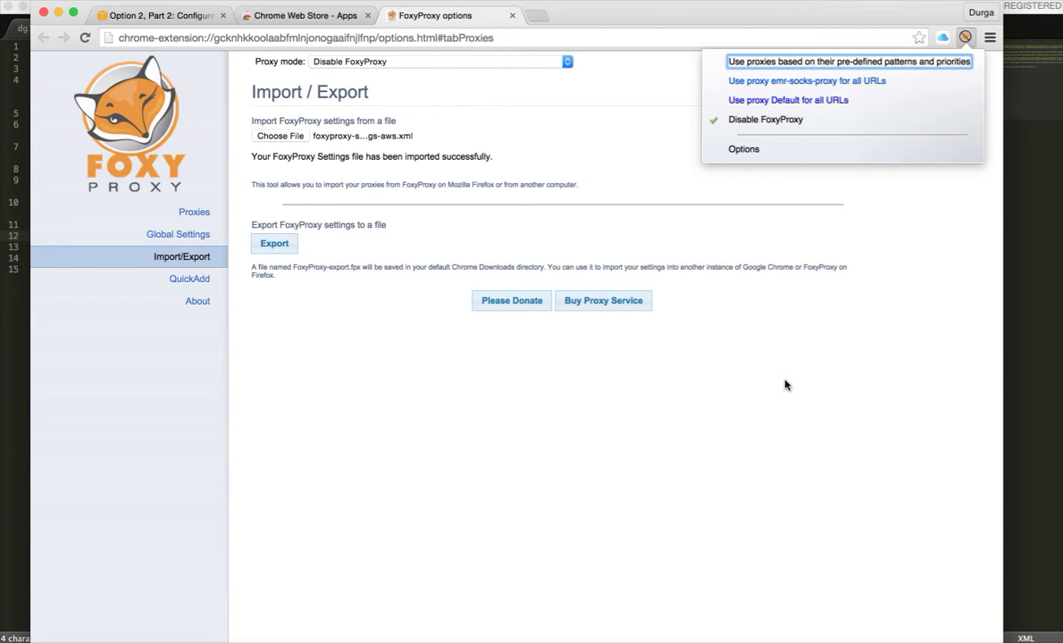
Step: Type 'ssh -i ~/.ec2/dgadiraju -ND 8157 ec2-user@', checking port 8157 in the settings file
click(785, 384)
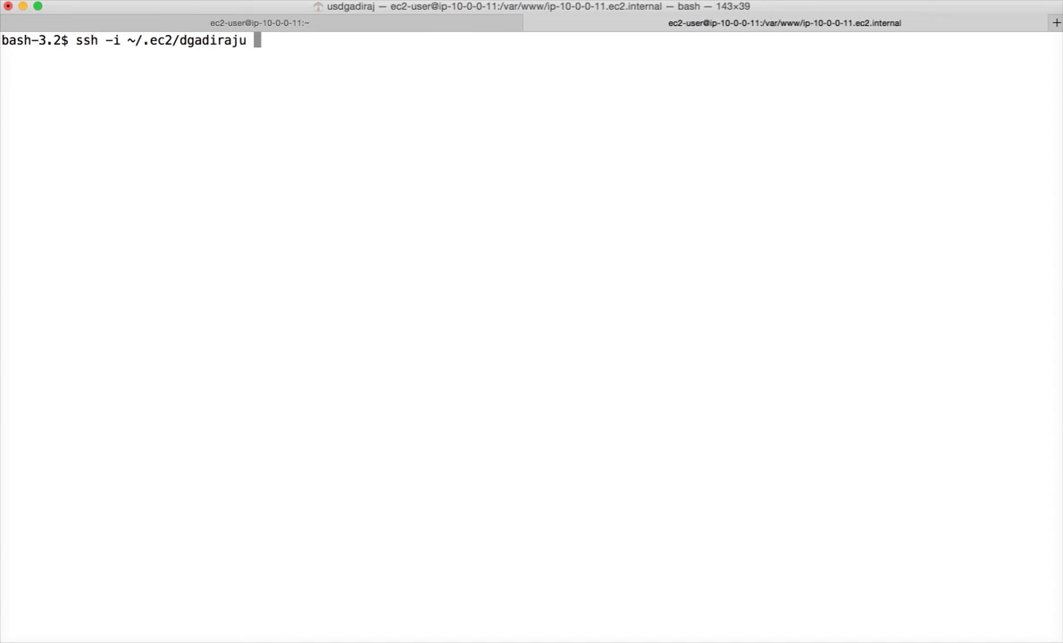
text( -ND 8157)
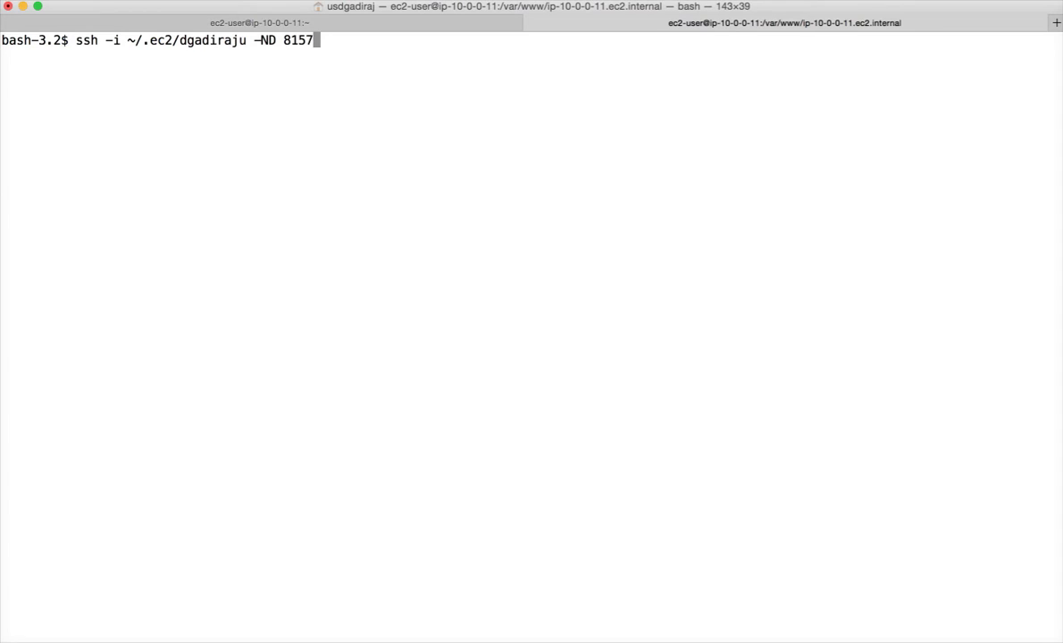
key(super+Tab)
key(super+Tab)
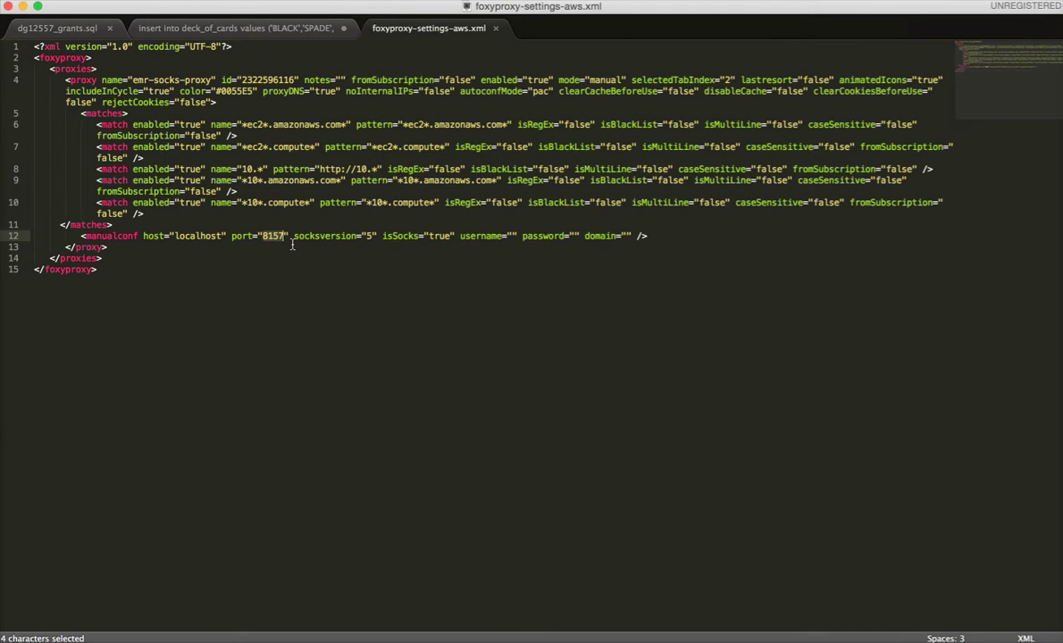
key(super+Tab)
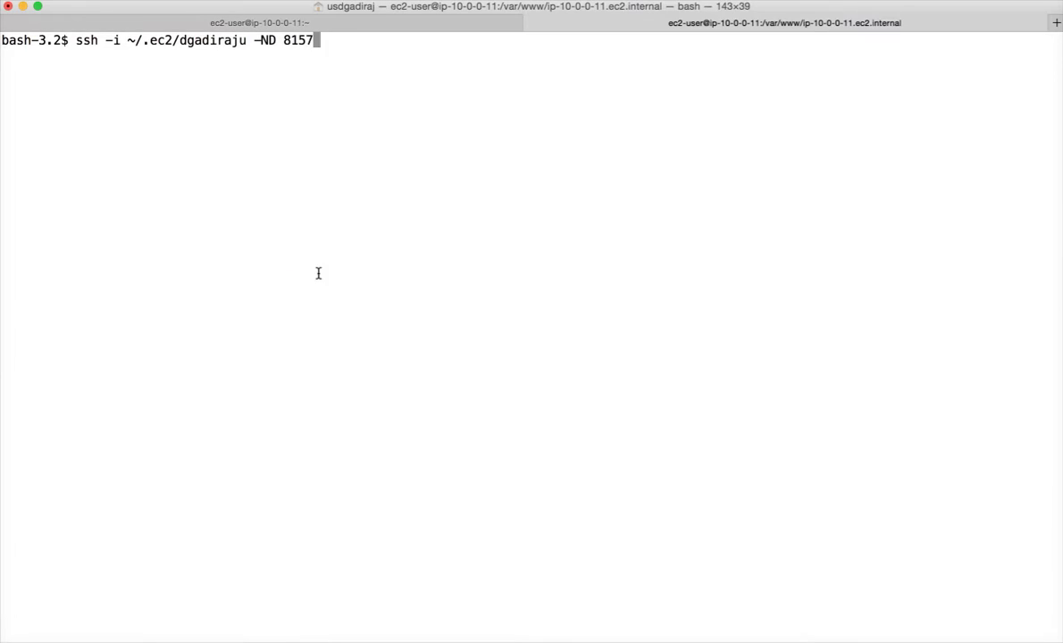
text(ec2-user@)
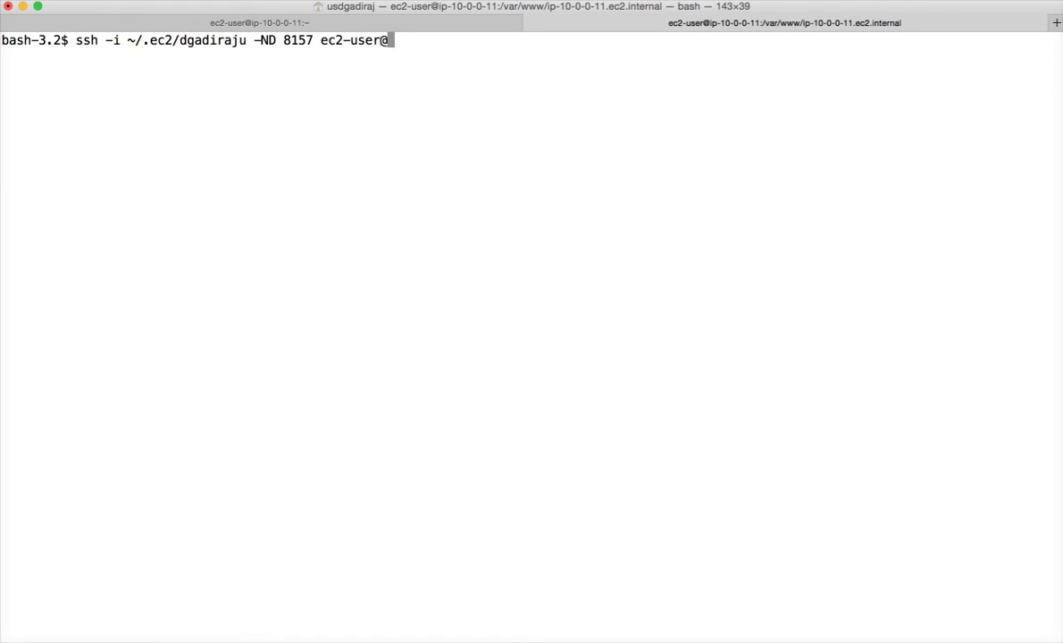
Step: Append the master node's public DNS copied from the EC2 console and run the tunnel command
key(super+Tab)
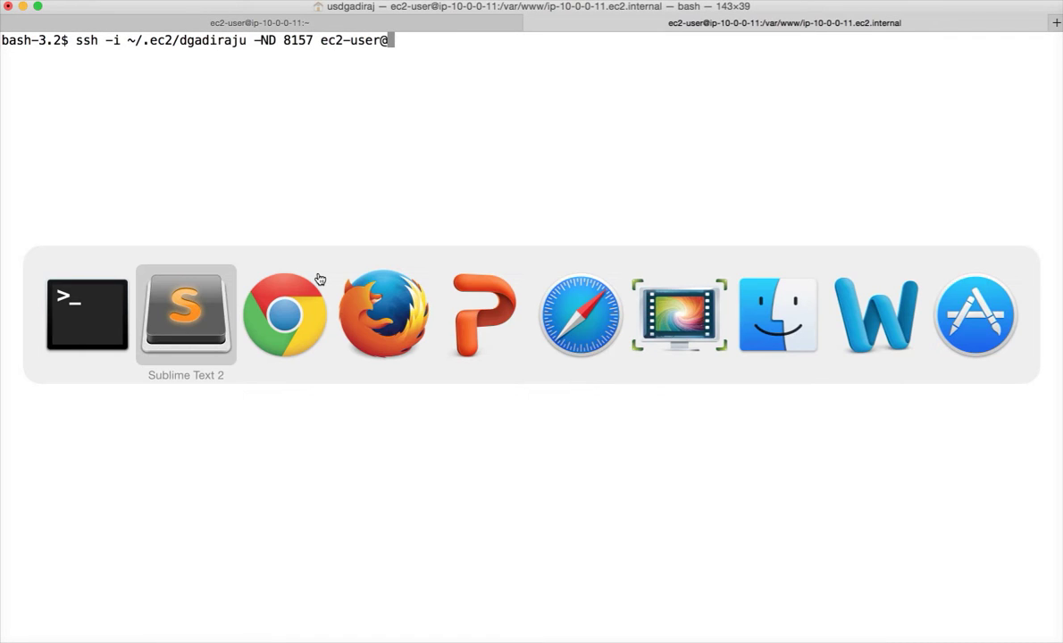
key(super+Tab)
key(super+Tab)
key(super+Tab)
key(super+Tab)
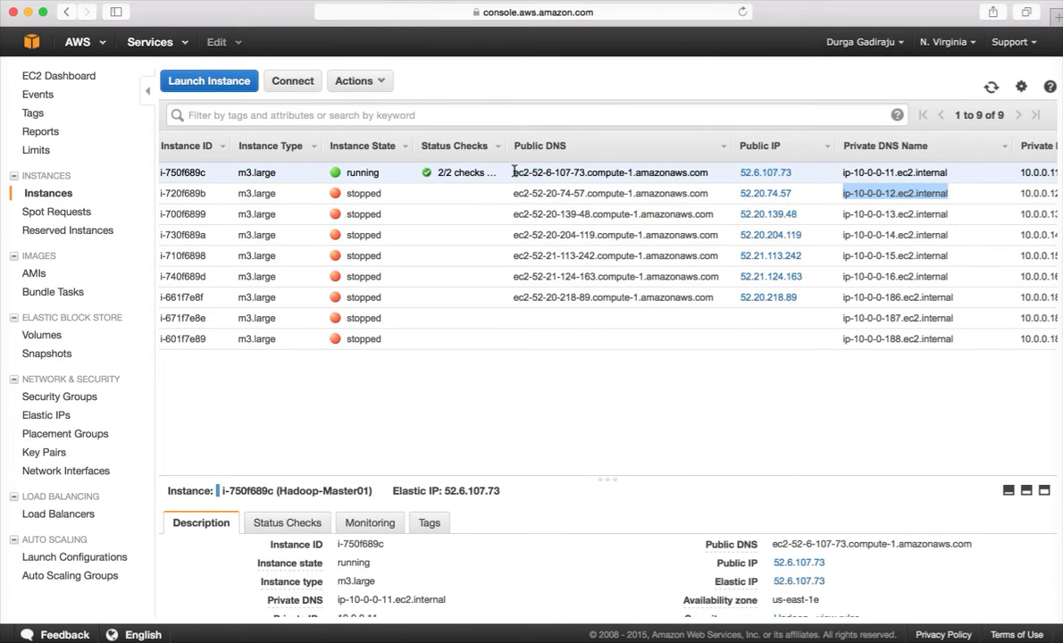
drag(514, 172, 710, 177)
key(super+c)
key(super+Tab)
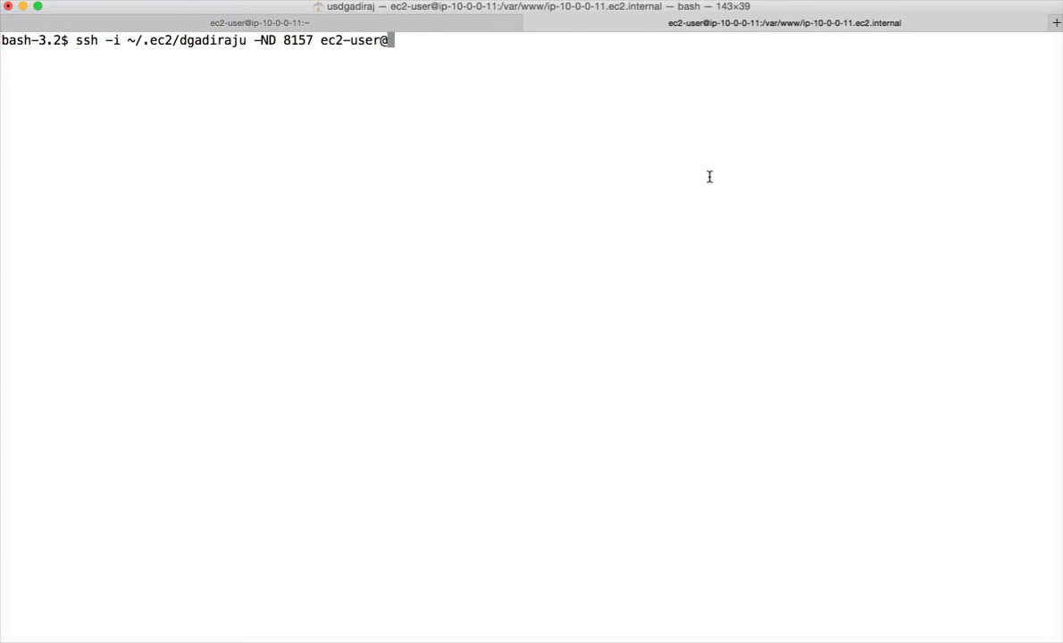
key(super+v)
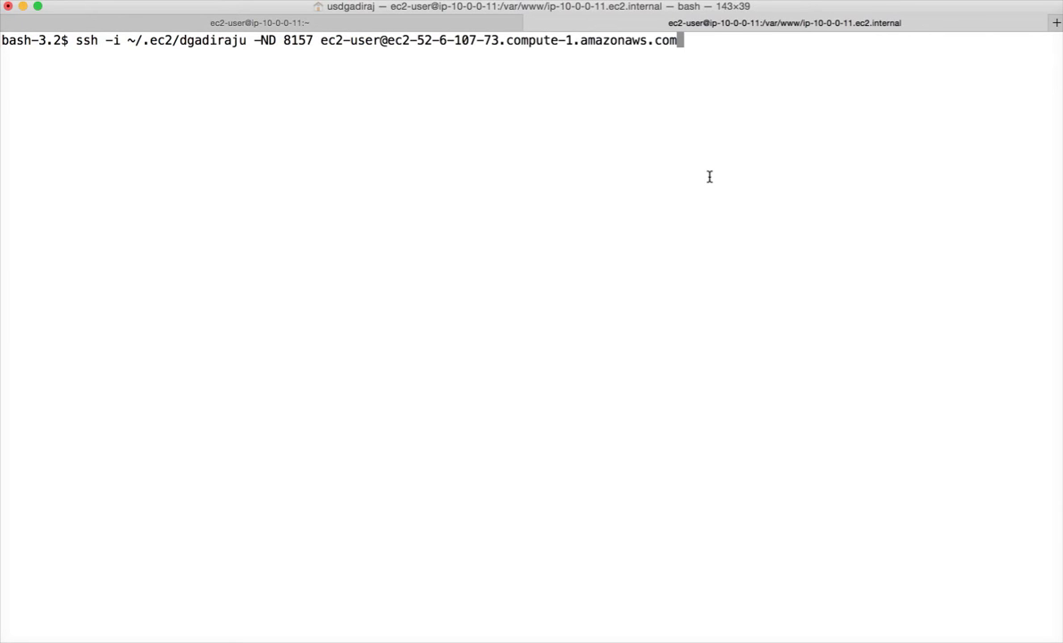
key(Return)
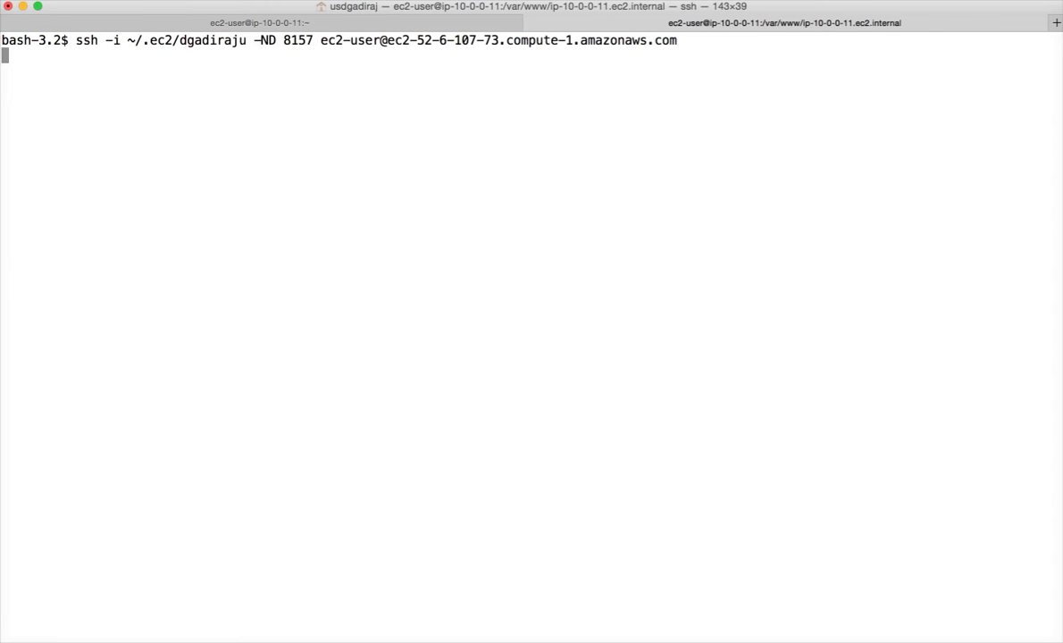
key(super+Tab)
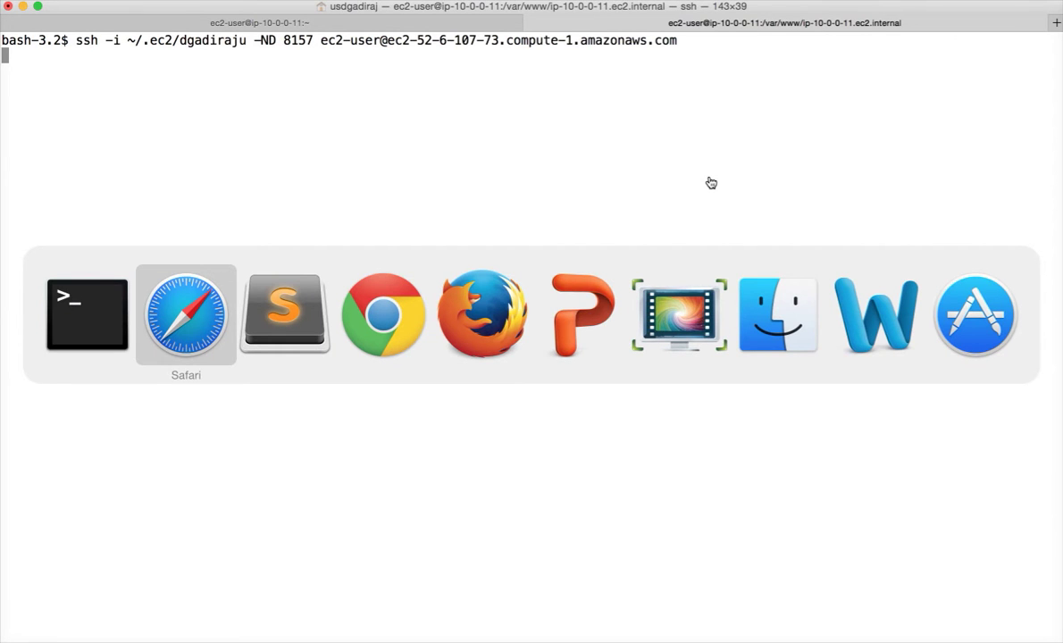
Step: Set FoxyProxy to route all URLs through the emr-socks-proxy
key(super+Tab)
key(super+Tab)
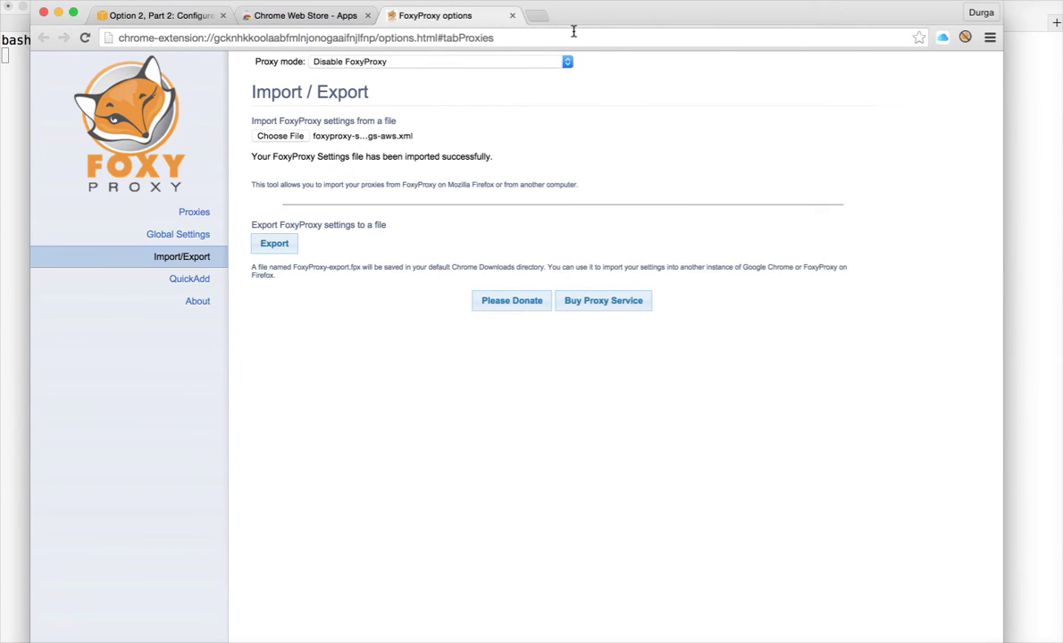
click(965, 39)
click(852, 89)
Step: Load google.com in the current Chrome tab
click(556, 39)
text(g)
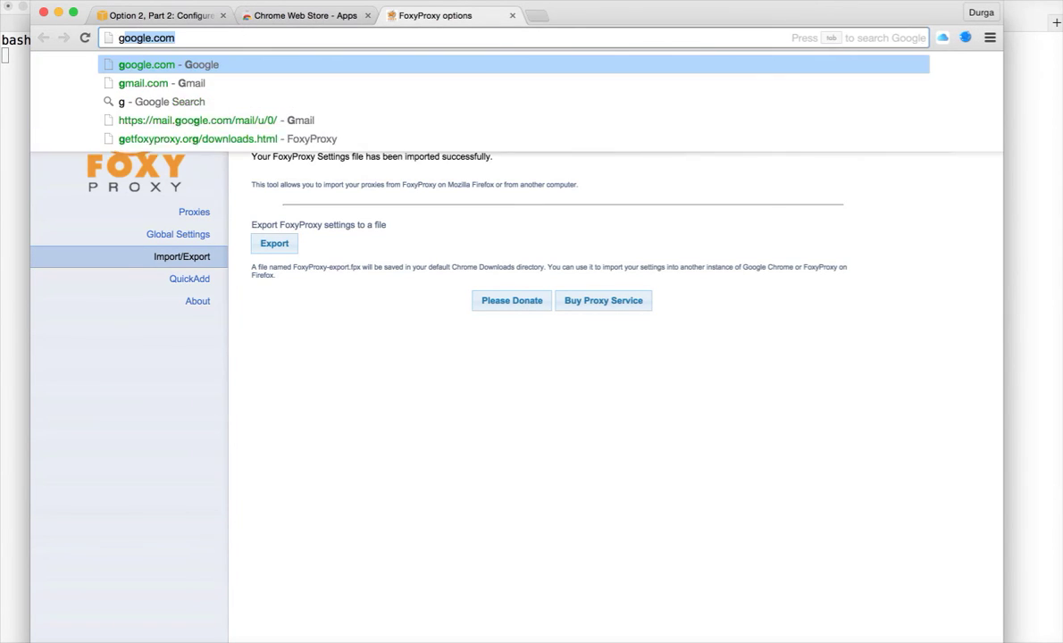
text(oogle)
key(Return)
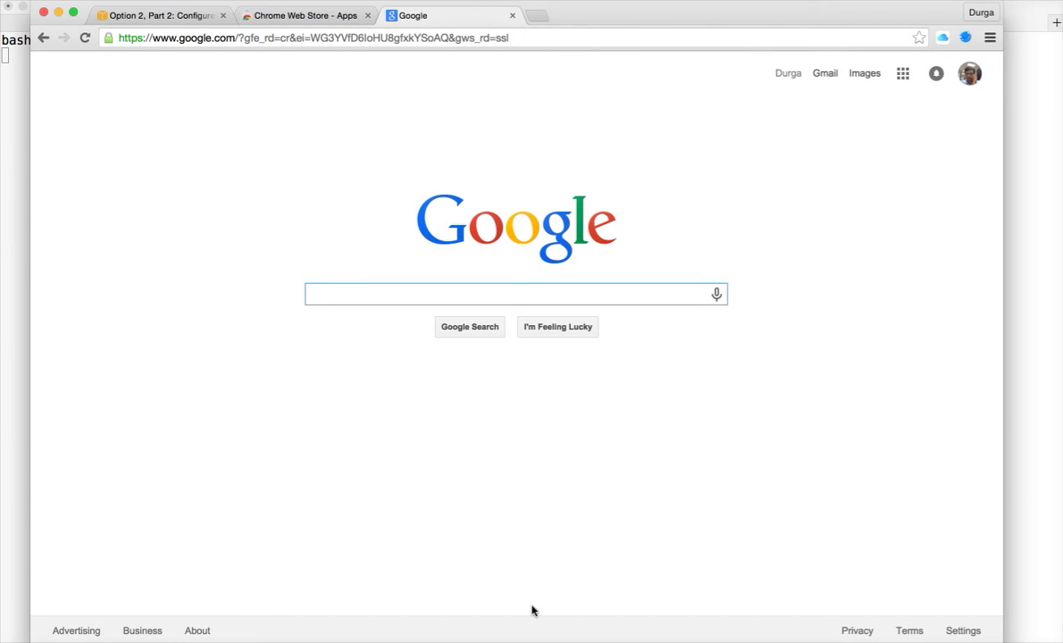
mouse_move(603, 625)
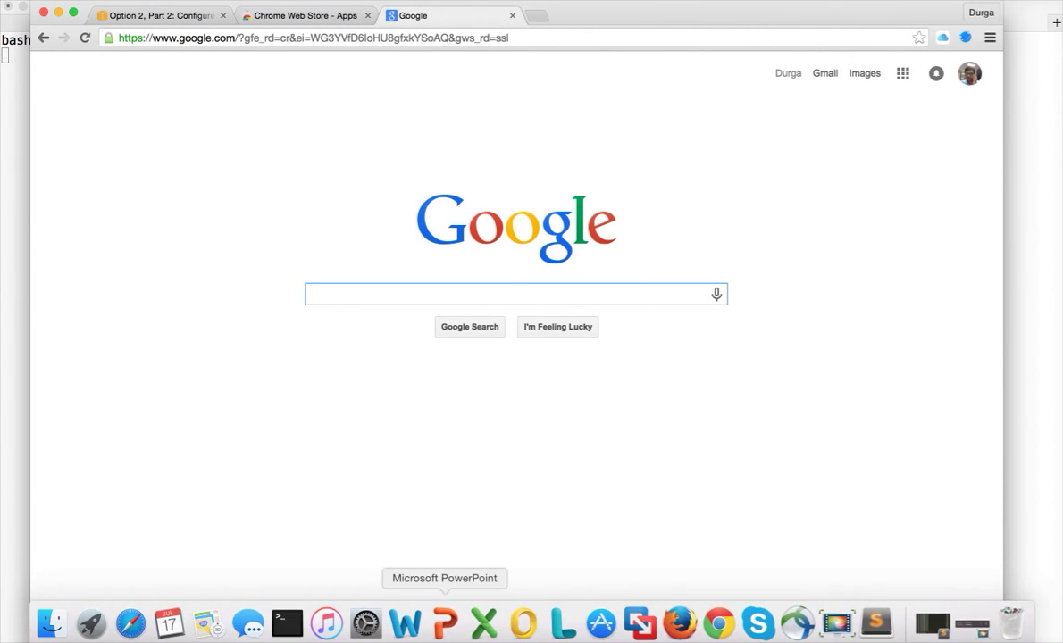
Step: Refresh the EC2 instance list in the AWS console
click(130, 625)
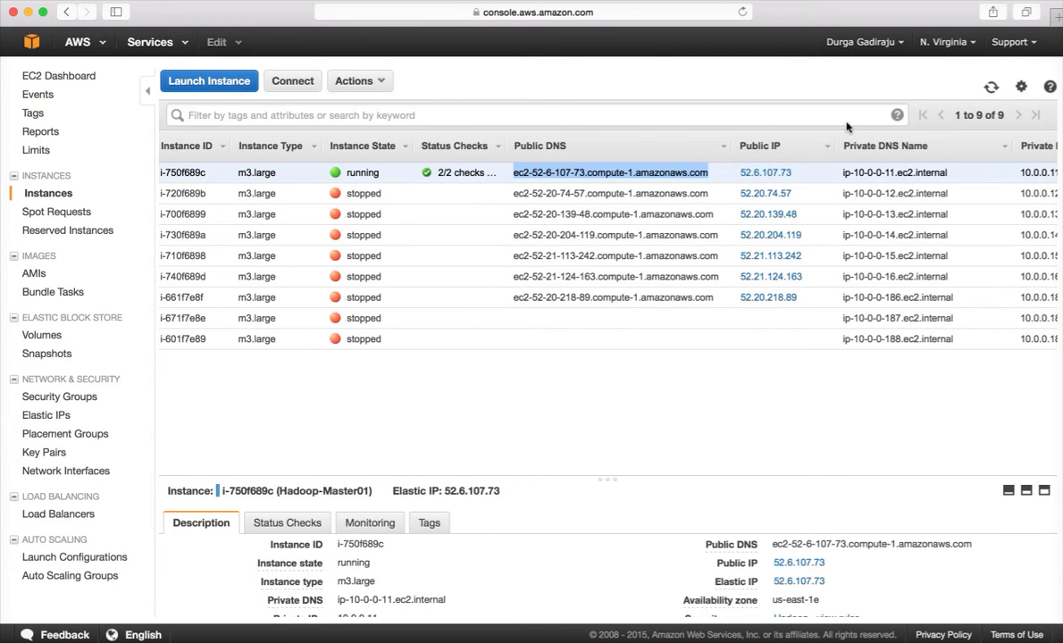
click(990, 86)
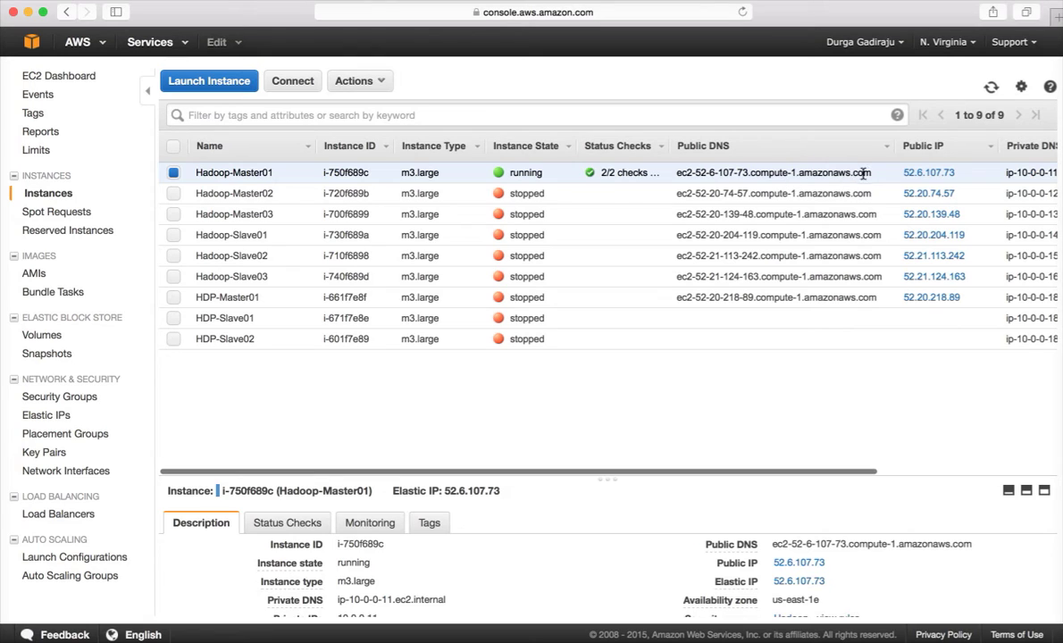
drag(874, 176, 838, 172)
click(638, 347)
Step: Disable FoxyProxy in Chrome and bring Terminal to the front
mouse_move(758, 623)
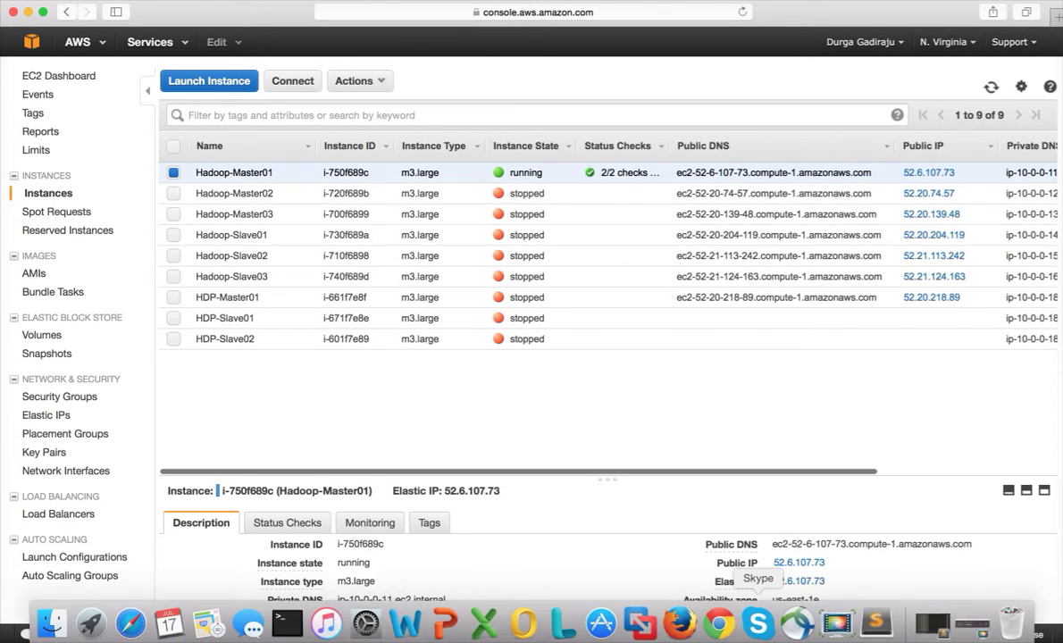
click(718, 622)
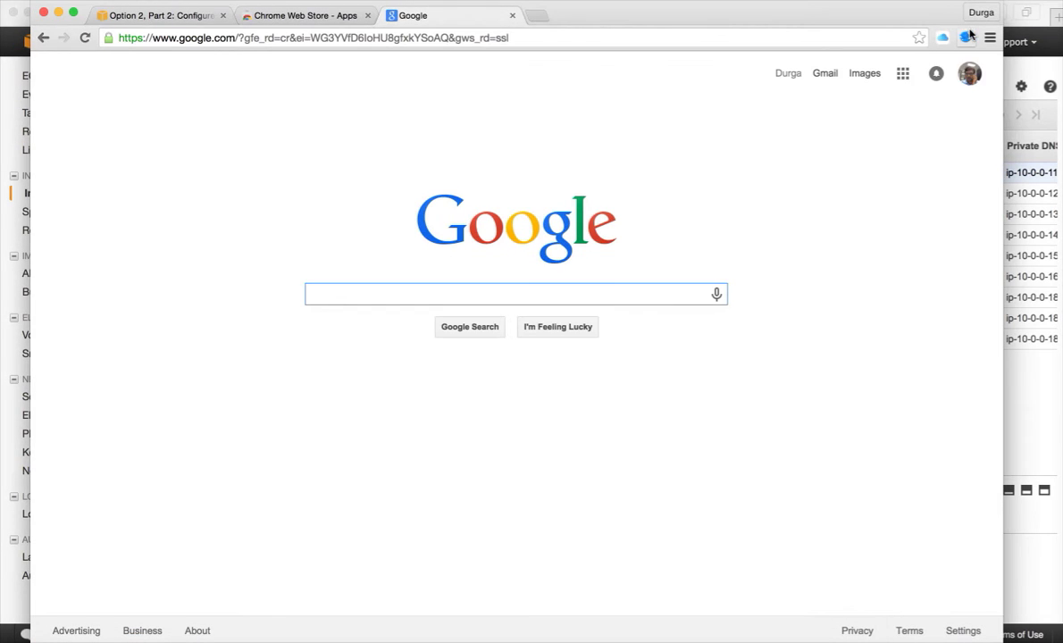
click(966, 37)
click(842, 126)
key(super+Tab)
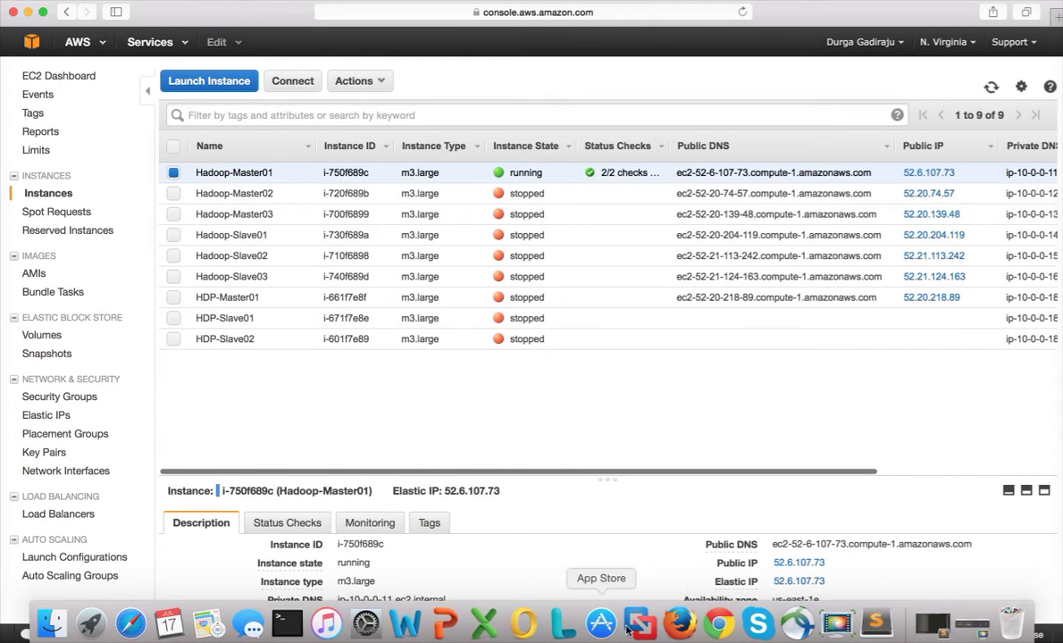
click(284, 625)
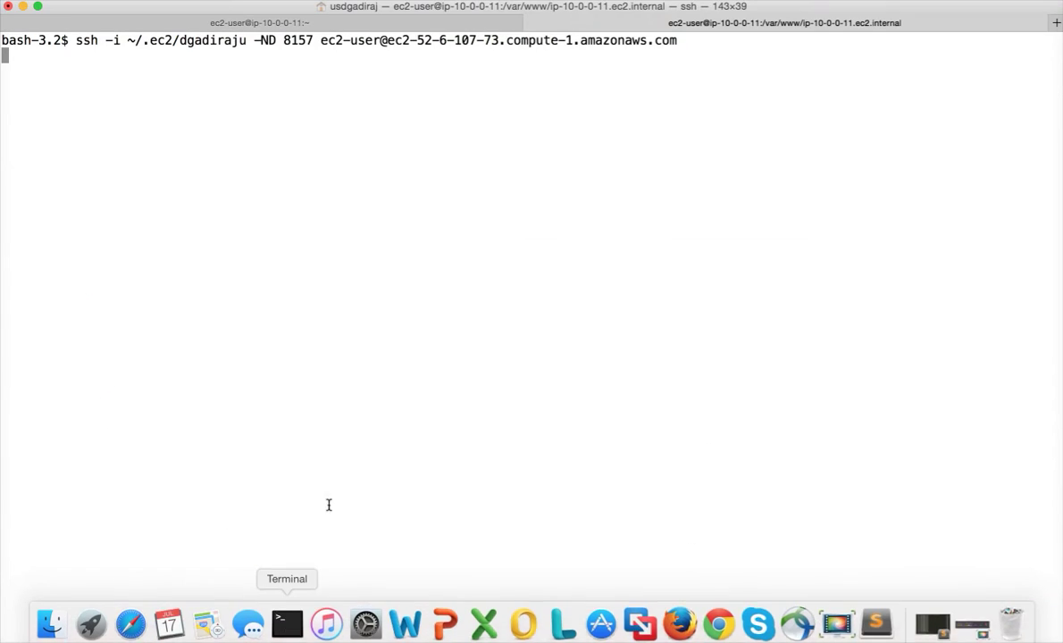
Step: Recall the ssh login to Hadoop-Master01 from history in the local tab, checking the tunnel tab
click(430, 23)
key(Up)
key(Up)
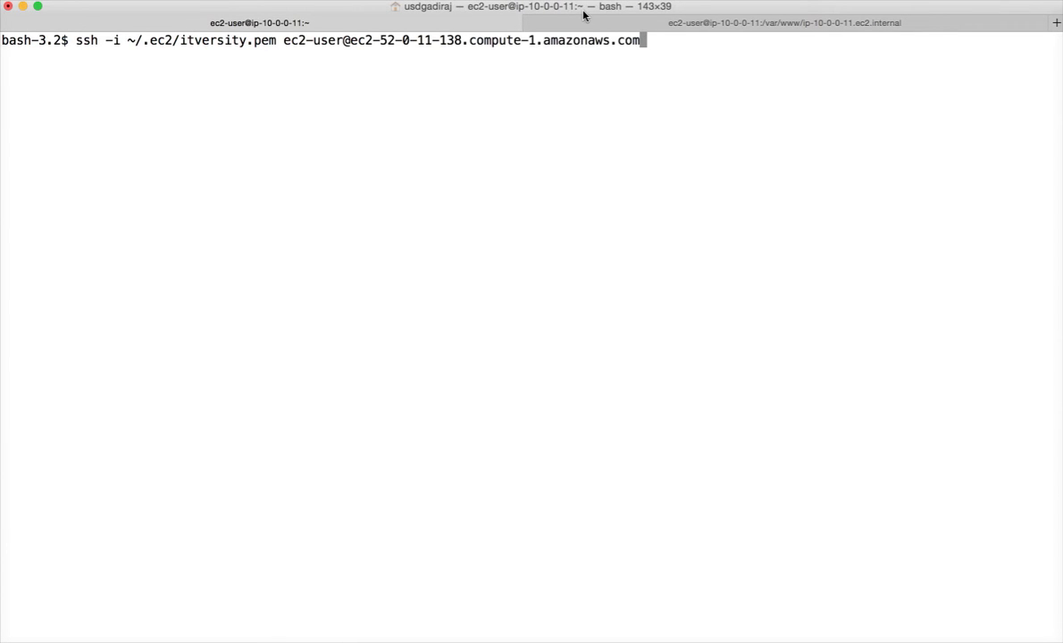
key(Up)
key(Down)
key(Up)
key(Up)
key(Up)
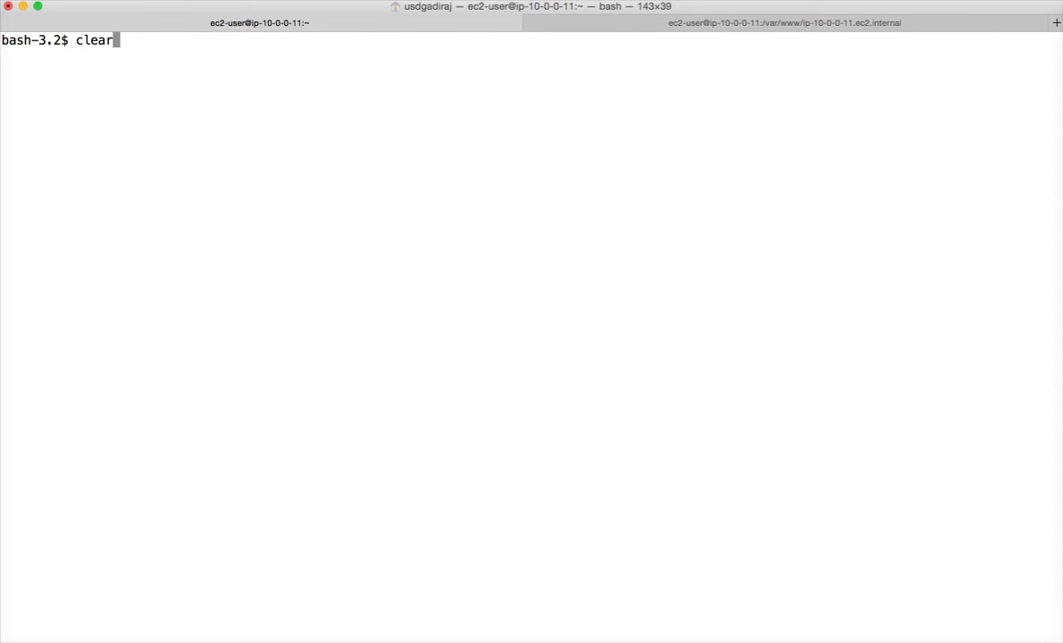
key(Down)
key(Down)
key(Down)
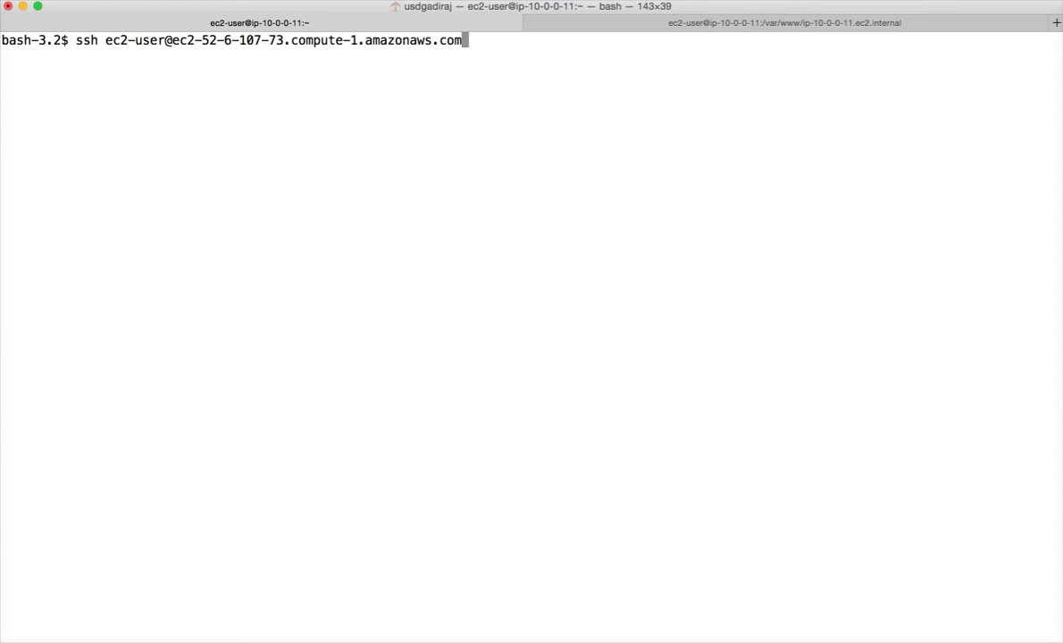
key(Down)
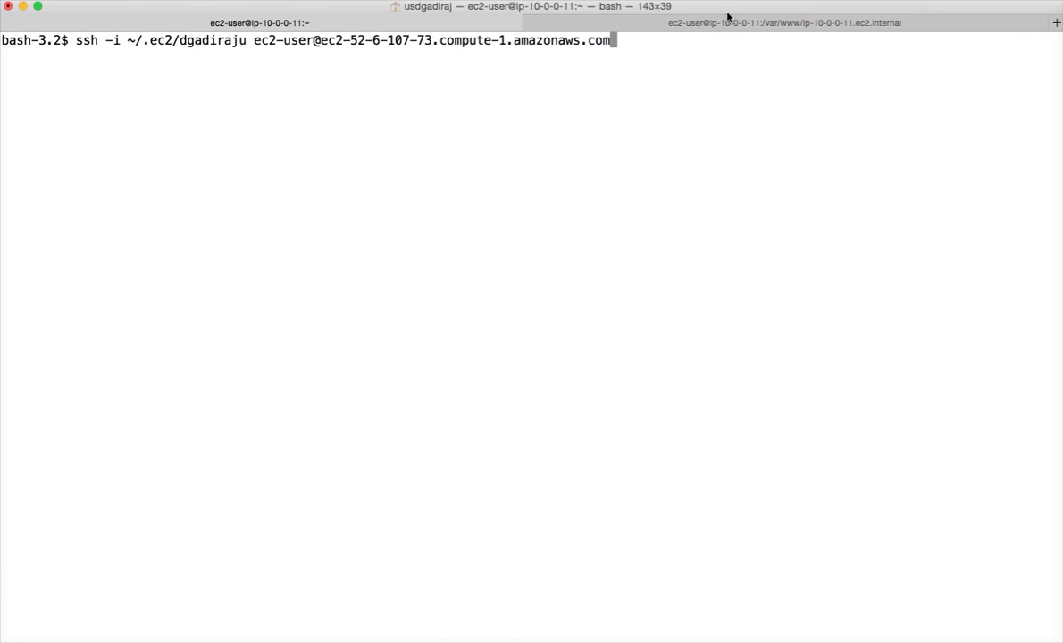
click(738, 25)
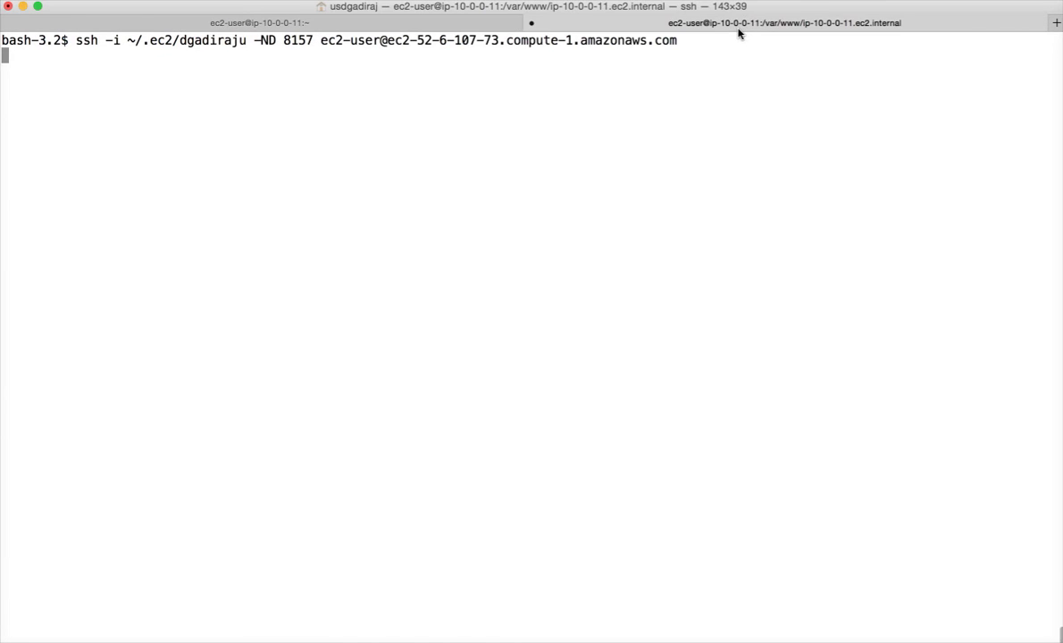
click(437, 26)
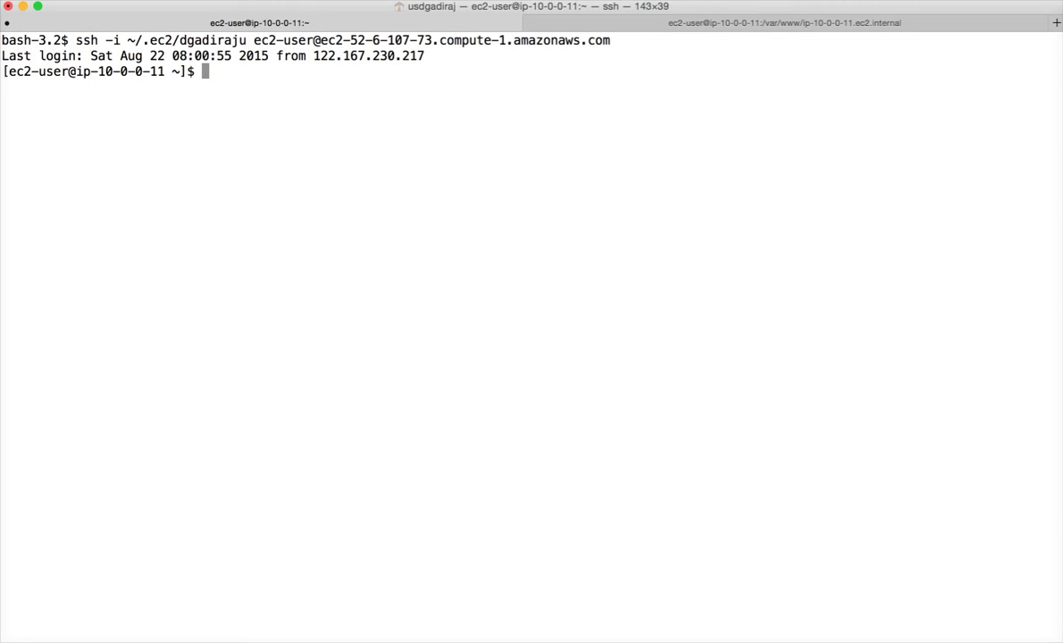
Step: Browse /var/www with tab completion to find the ip-10-0-0-11.ec2.internal folder
text(c)
key(BackSpace)
text(cat /var/www)
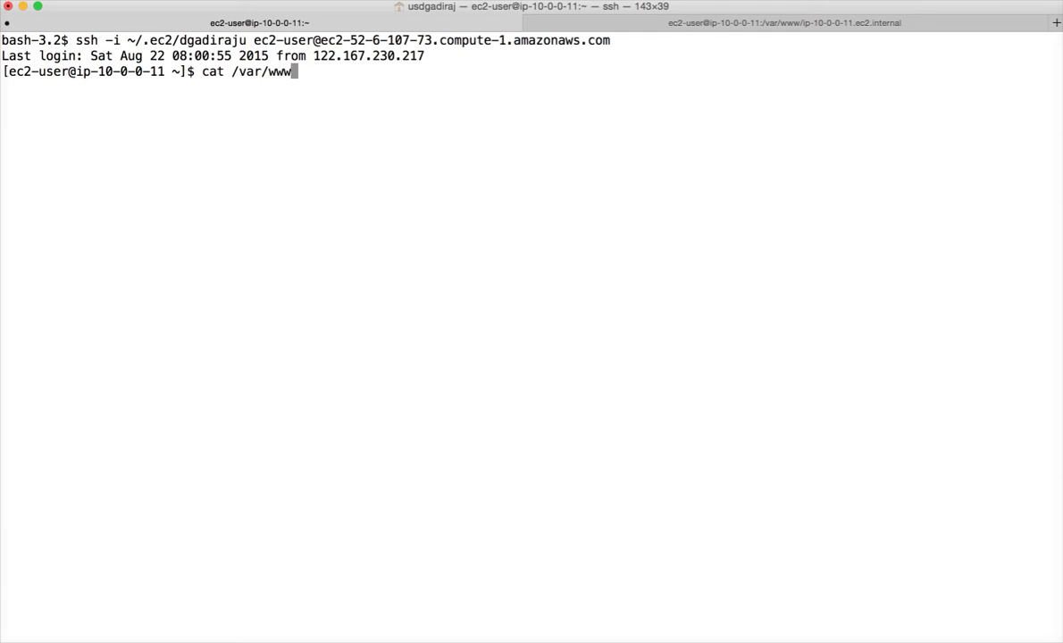
text(/)
text(i)
text(t)
key(BackSpace)
key(BackSpace)
key(BackSpace)
text(/)
key(Tab)
key(Tab)
text(ip)
key(Tab)
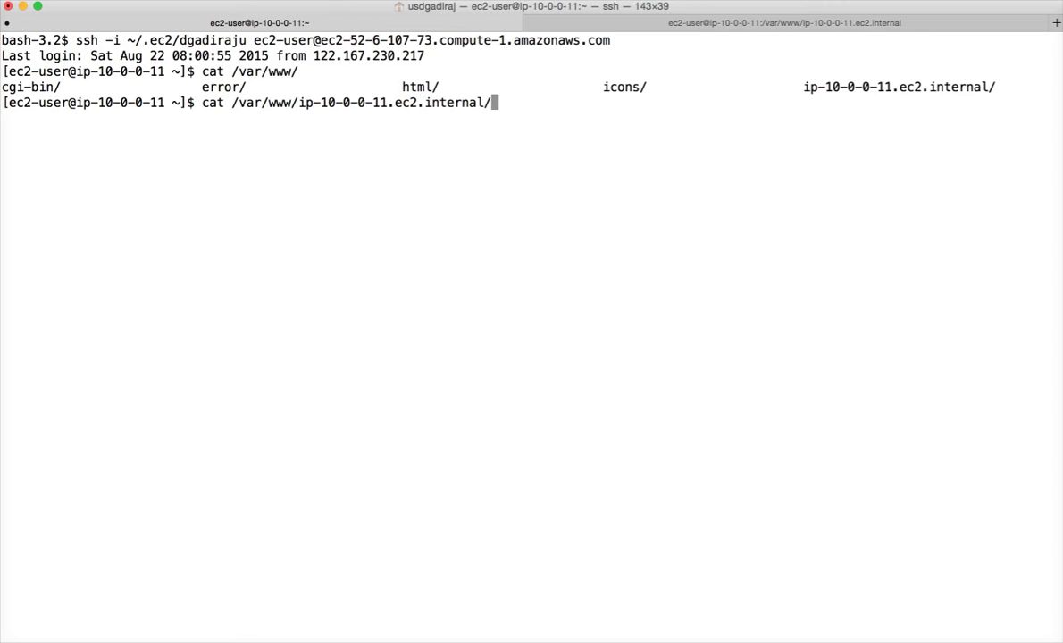
key(BackSpace)
key(BackSpace)
key(BackSpace)
key(BackSpace)
key(BackSpace)
key(BackSpace)
key(BackSpace)
key(BackSpace)
key(BackSpace)
key(BackSpace)
key(BackSpace)
key(BackSpace)
key(BackSpace)
key(BackSpace)
key(BackSpace)
key(BackSpace)
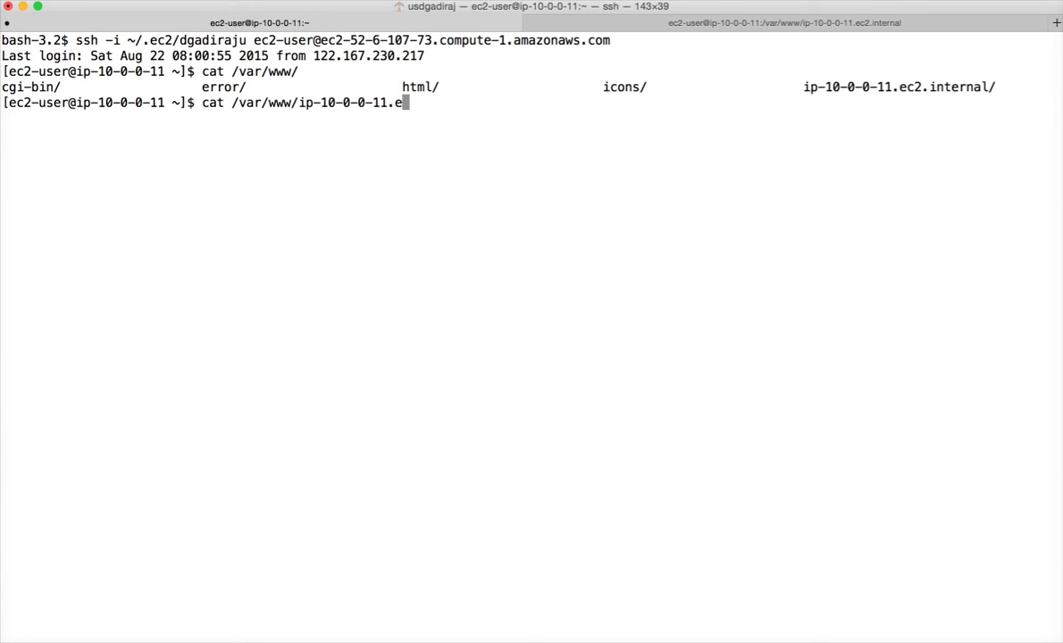
key(BackSpace)
key(BackSpace)
key(BackSpace)
key(BackSpace)
key(BackSpace)
key(BackSpace)
key(BackSpace)
key(BackSpace)
key(BackSpace)
key(BackSpace)
key(BackSpace)
key(BackSpace)
key(BackSpace)
key(BackSpace)
key(BackSpace)
key(BackSpace)
key(BackSpace)
key(BackSpace)
key(BackSpace)
key(BackSpace)
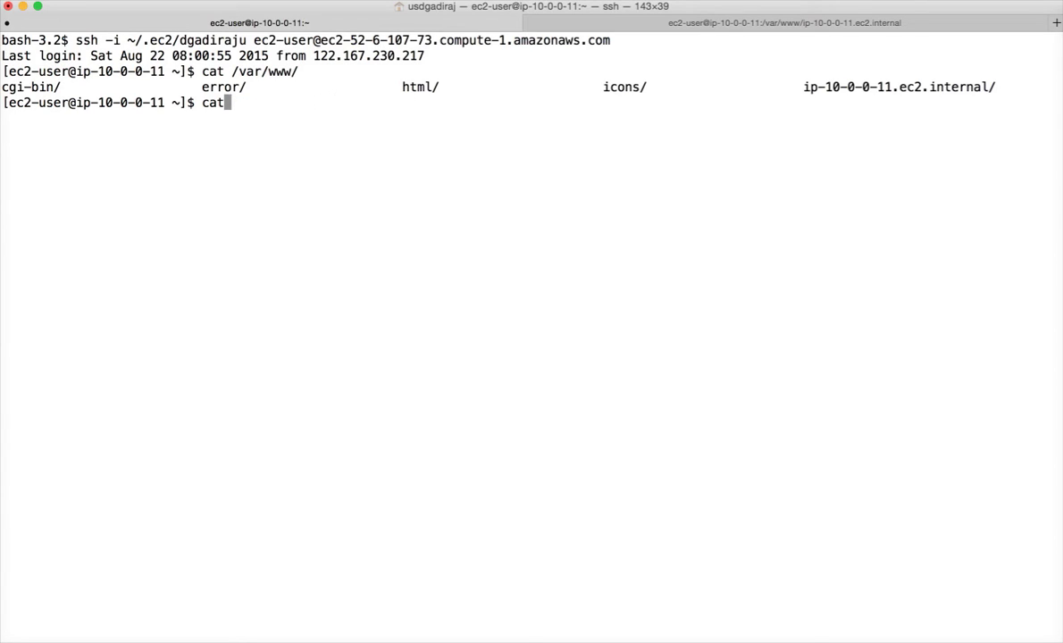
Step: Print /etc/httpd/conf/httpd.conf showing the ip-10-0-0-11.ec2.internal virtual host
text(cat /var/www)
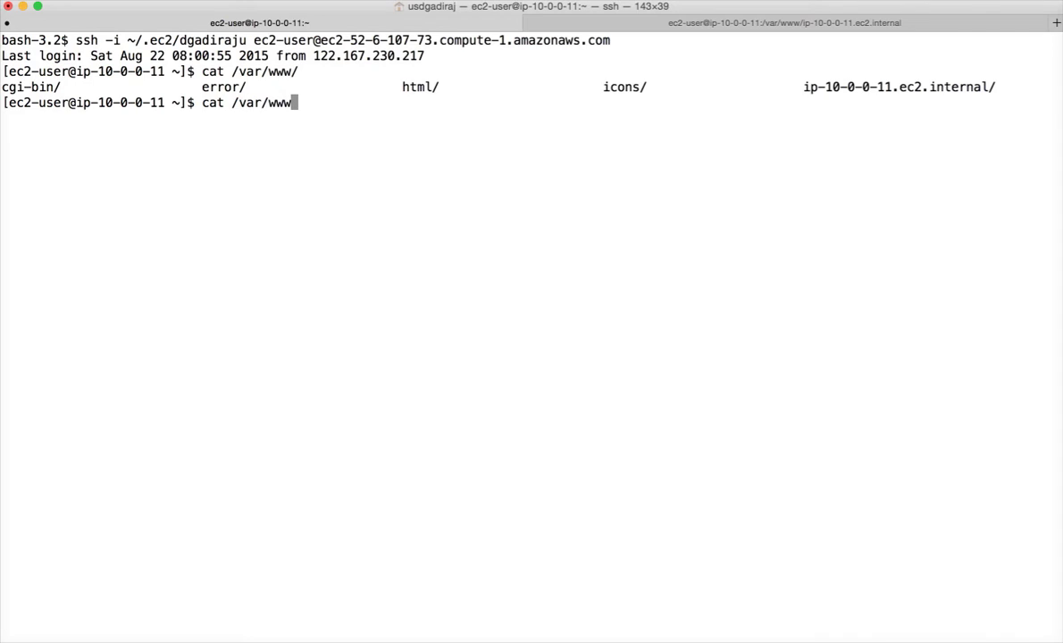
key(BackSpace)
key(BackSpace)
key(BackSpace)
key(BackSpace)
key(BackSpace)
key(BackSpace)
key(BackSpace)
text(etc/httpd/conf/htt)
key(Tab)
key(Return)
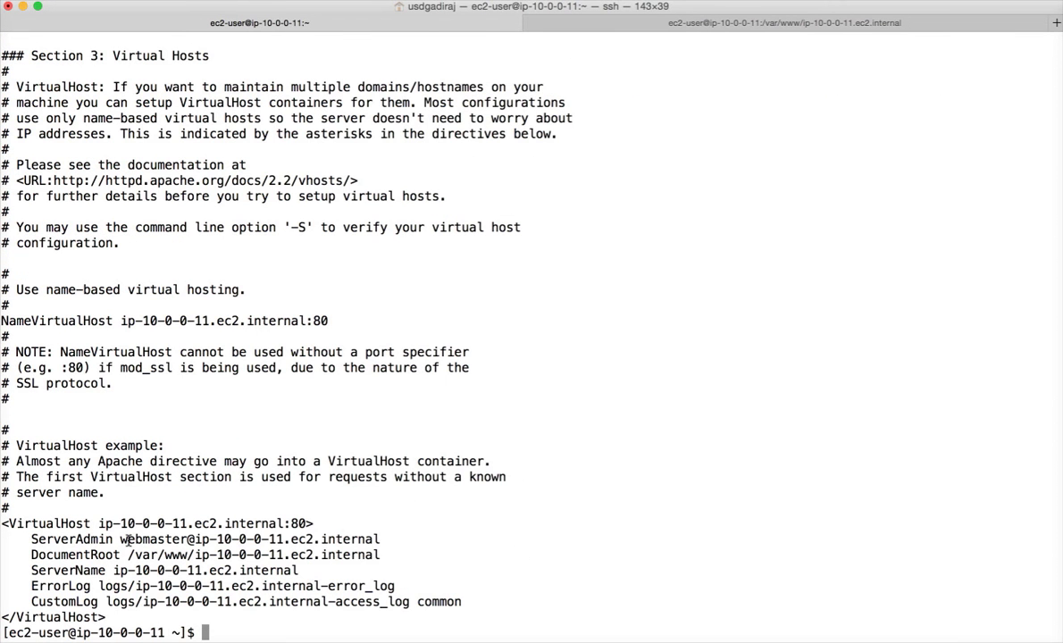
Step: Change into the /var/www/ip-10-0-0-11.ec2.internal document root copied from the config
drag(128, 557, 382, 562)
key(super+c)
text(cd)
key(super+v)
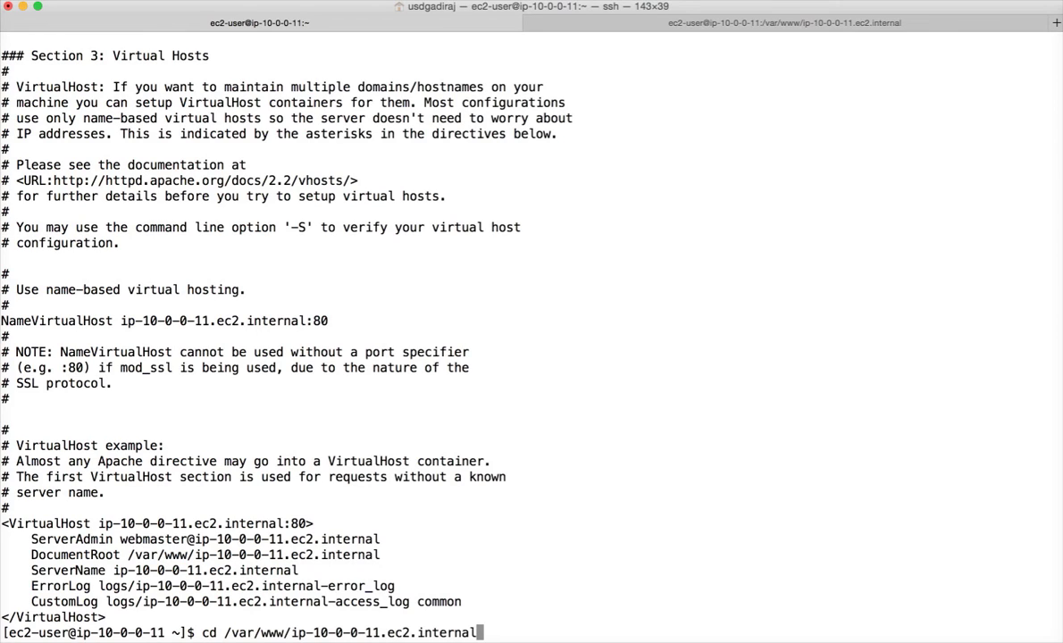
key(Return)
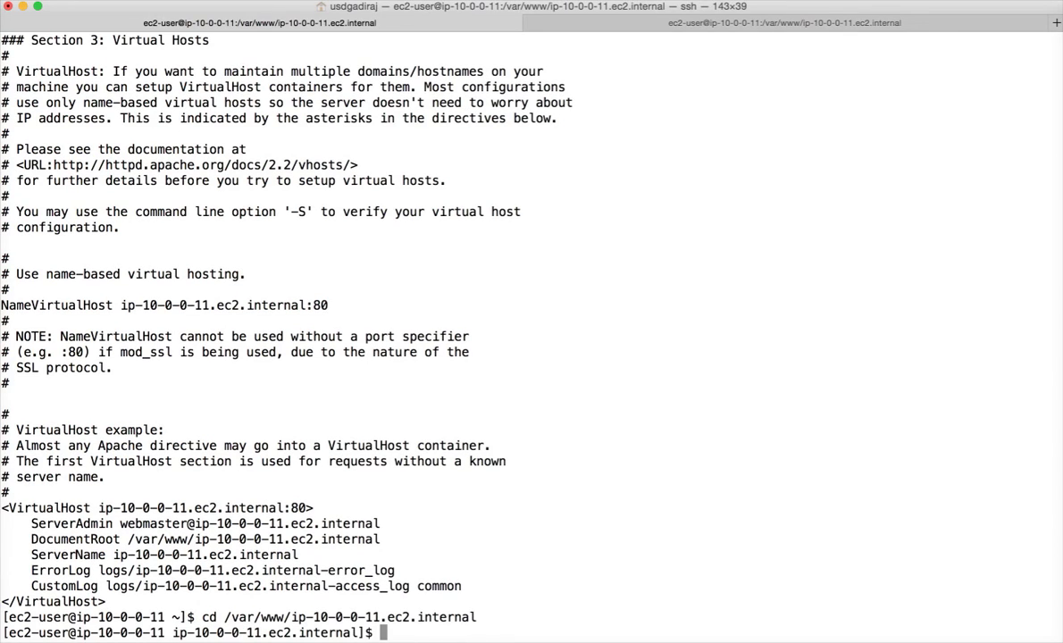
Step: Write 'Hello World, testing ssh foxyproxy!!!!' into a new index.html with sudo vi
text(sudo vi index.html)
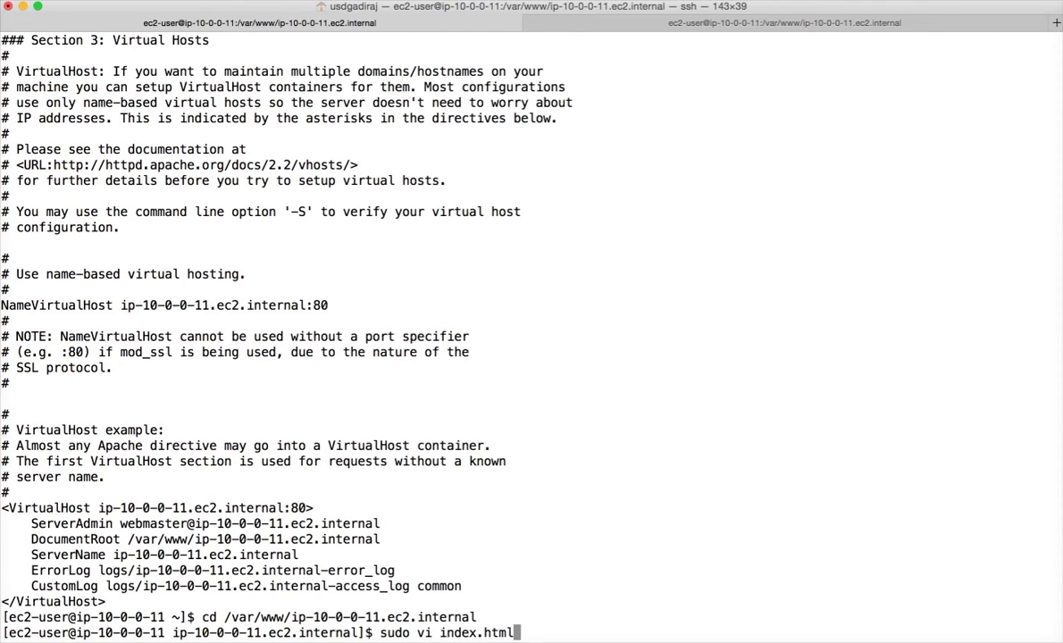
key(Return)
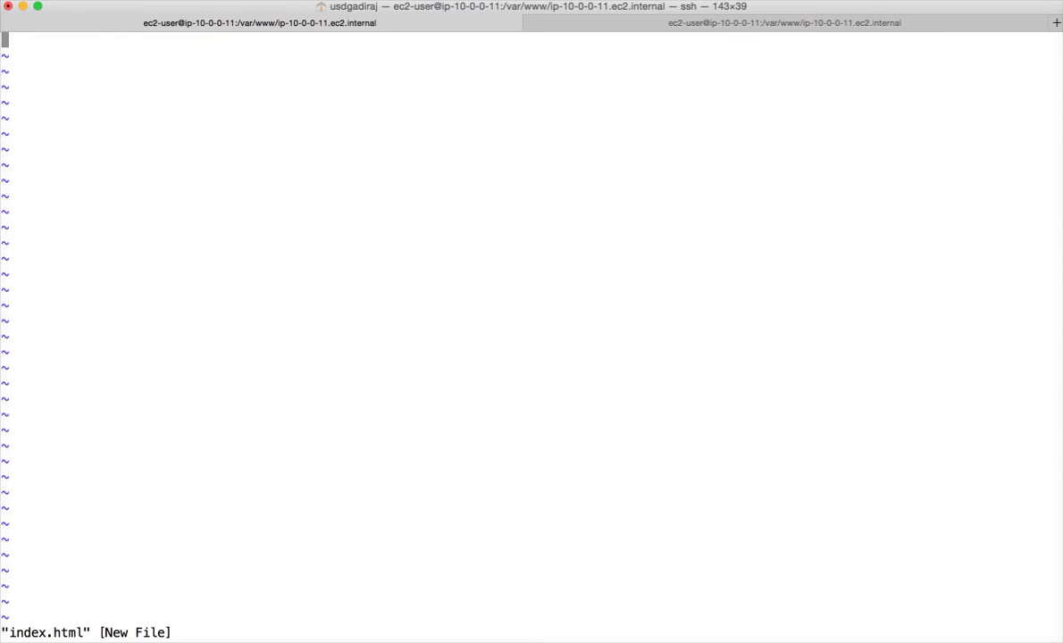
text(iHello )
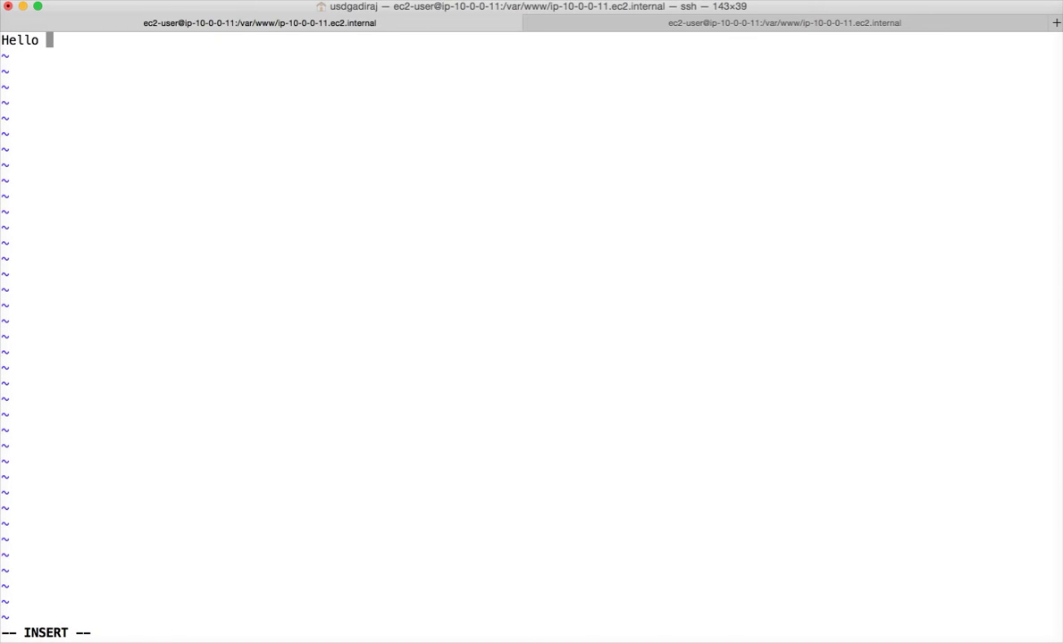
text(World)
key(BackSpace)
text(, testing )
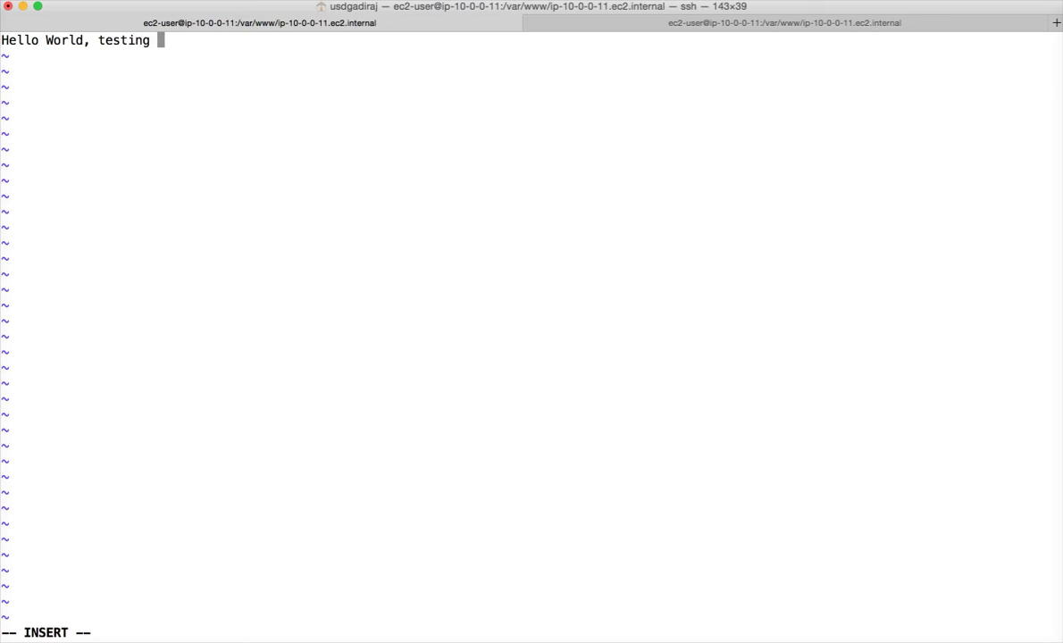
text(ssh foxyproxy)
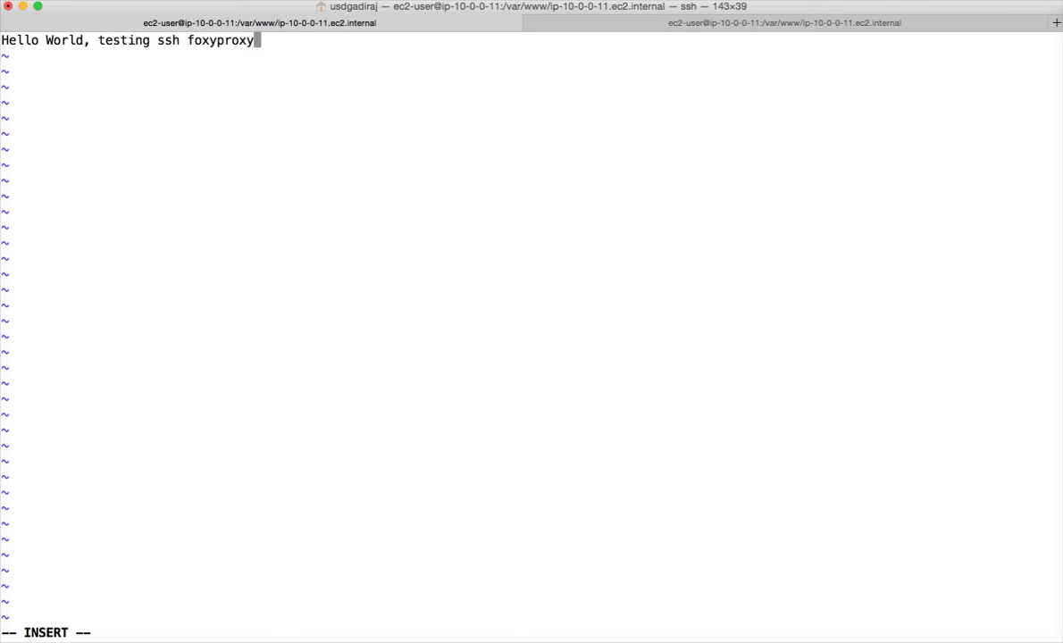
text(!!!!)
key(Escape)
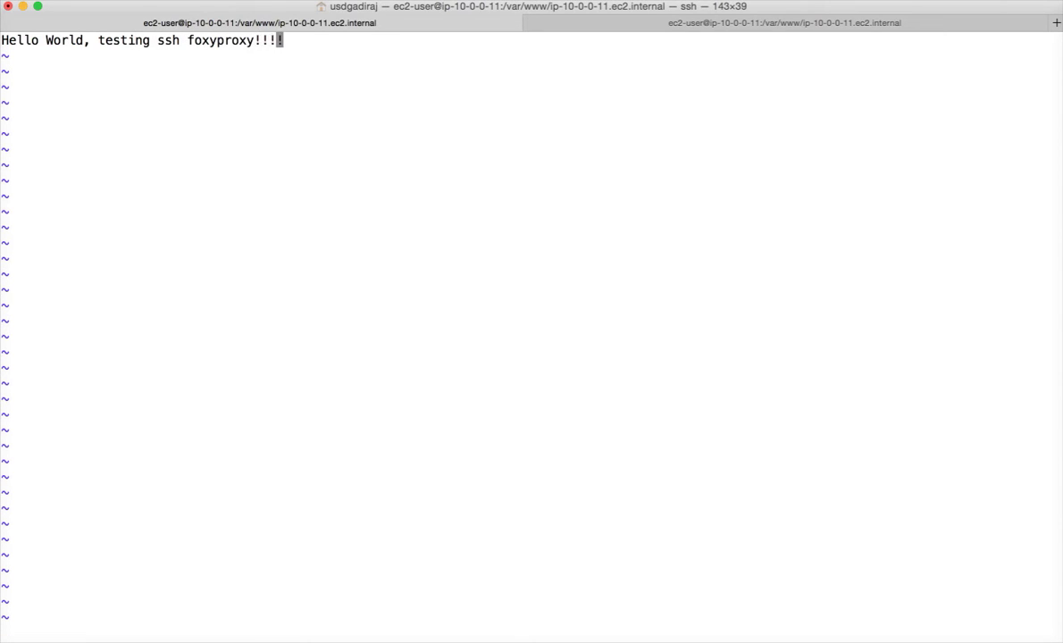
Step: Save index.html with :x and run service httpd status
text(:x)
key(Return)
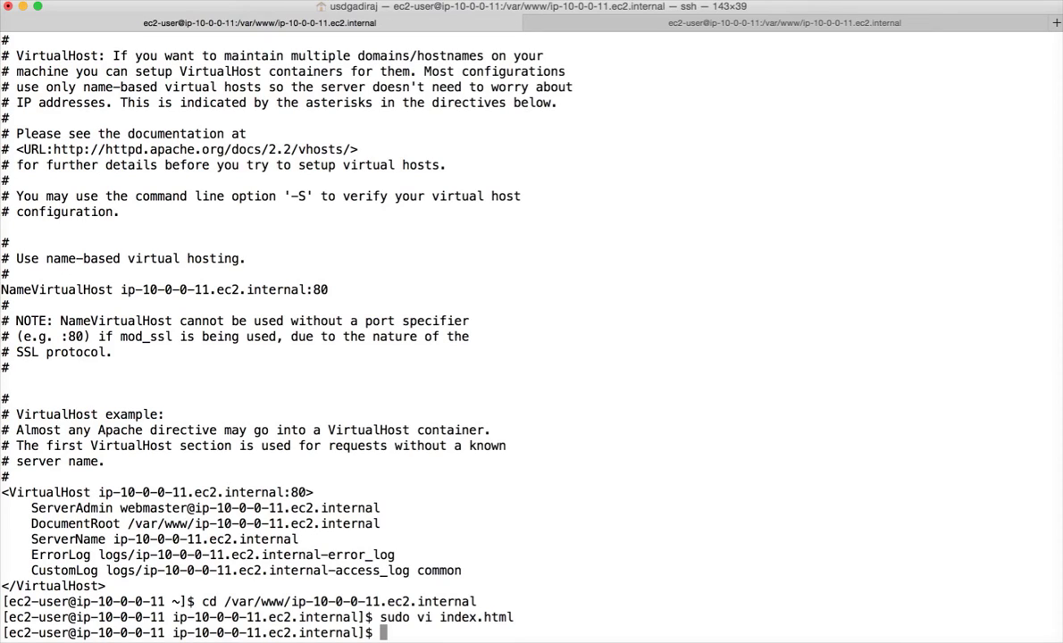
text(service httpd status)
key(Return)
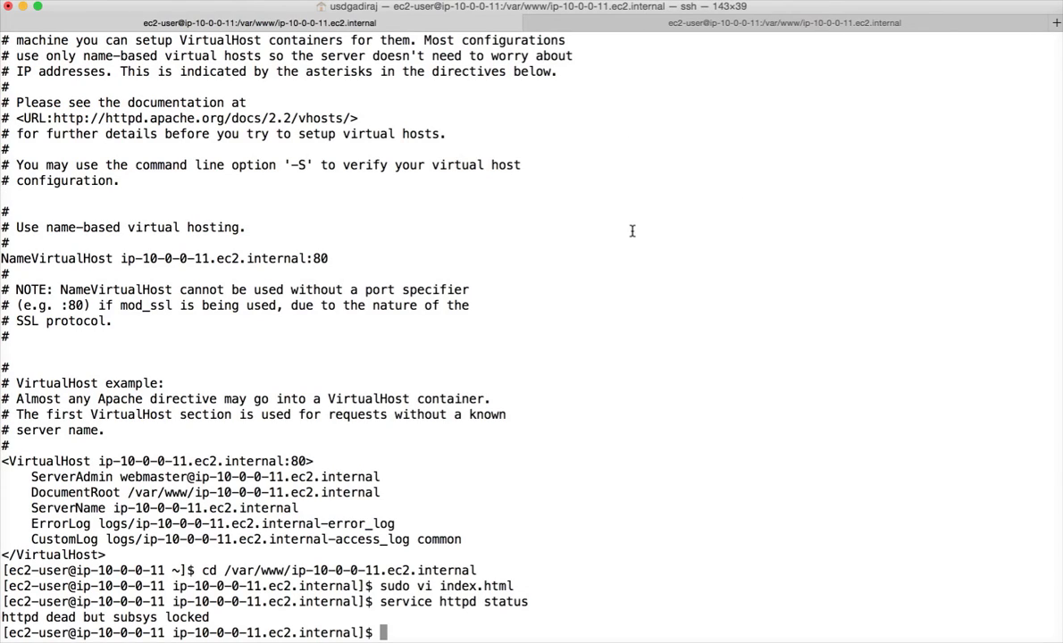
Step: Telnet to localhost port 80 and send exit, drawing Apache's 501 response
text(telnet locahost )
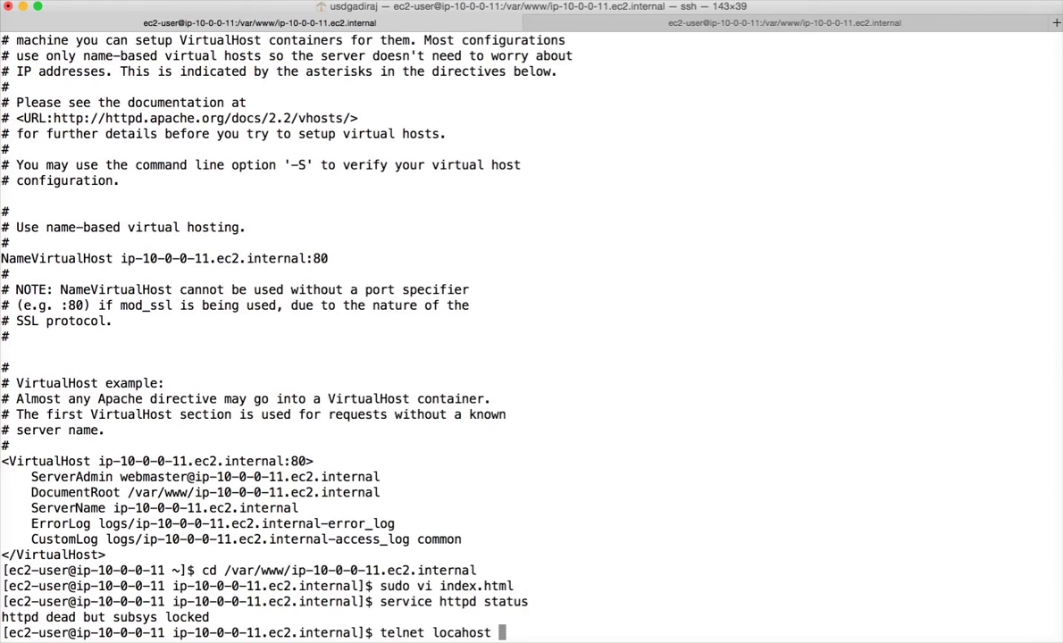
text(90)
key(BackSpace)
key(BackSpace)
text(80)
key(Return)
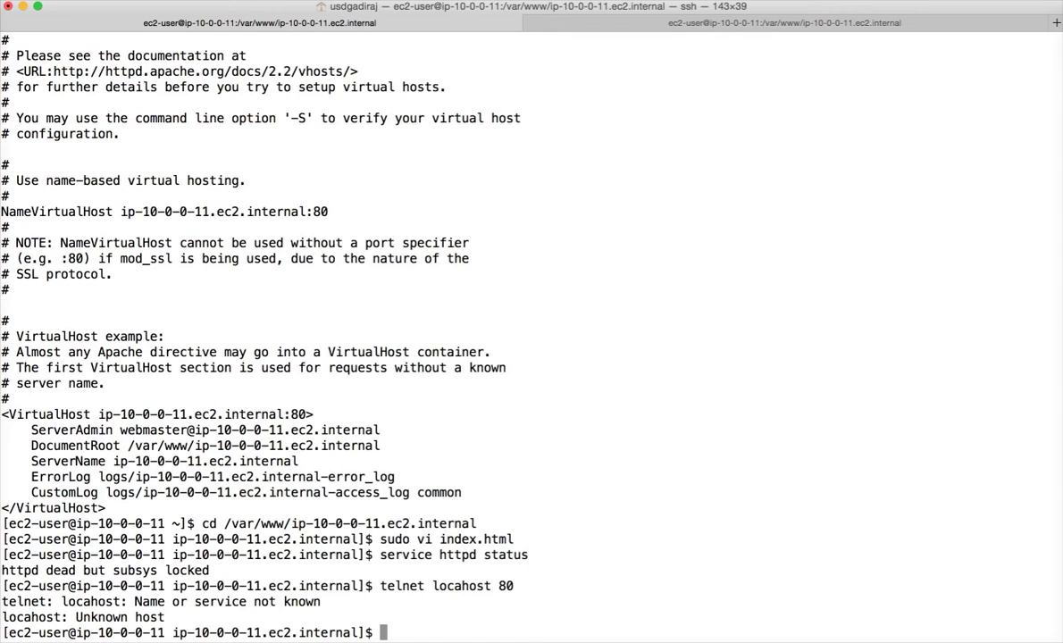
key(Up)
key(Left)
key(Left)
key(Left)
key(Left)
key(Left)
key(Left)
key(Left)
key(Left)
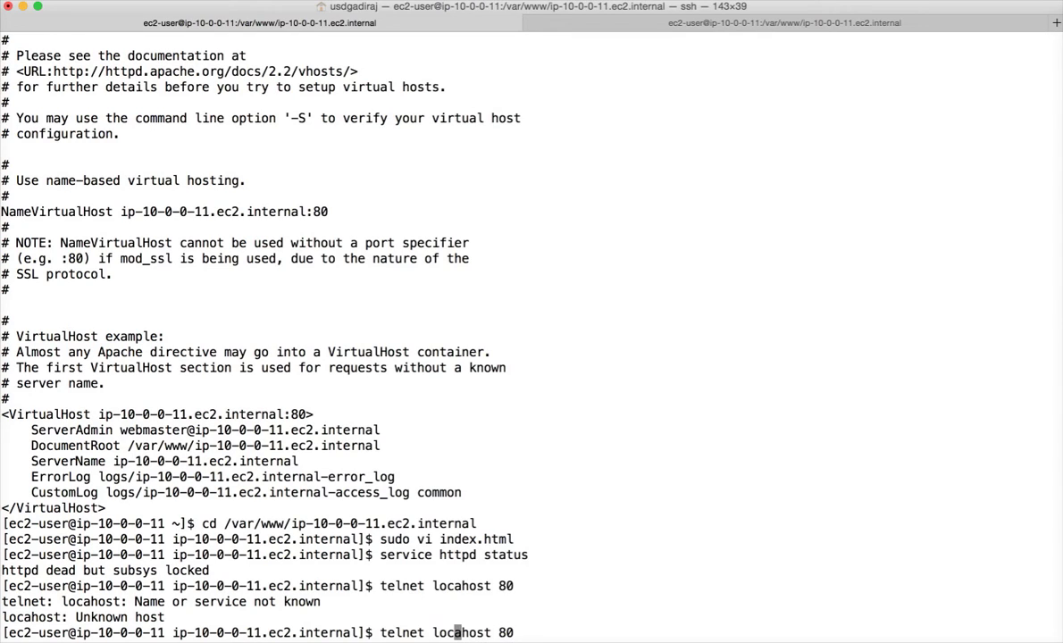
key(Right)
text(l)
key(Return)
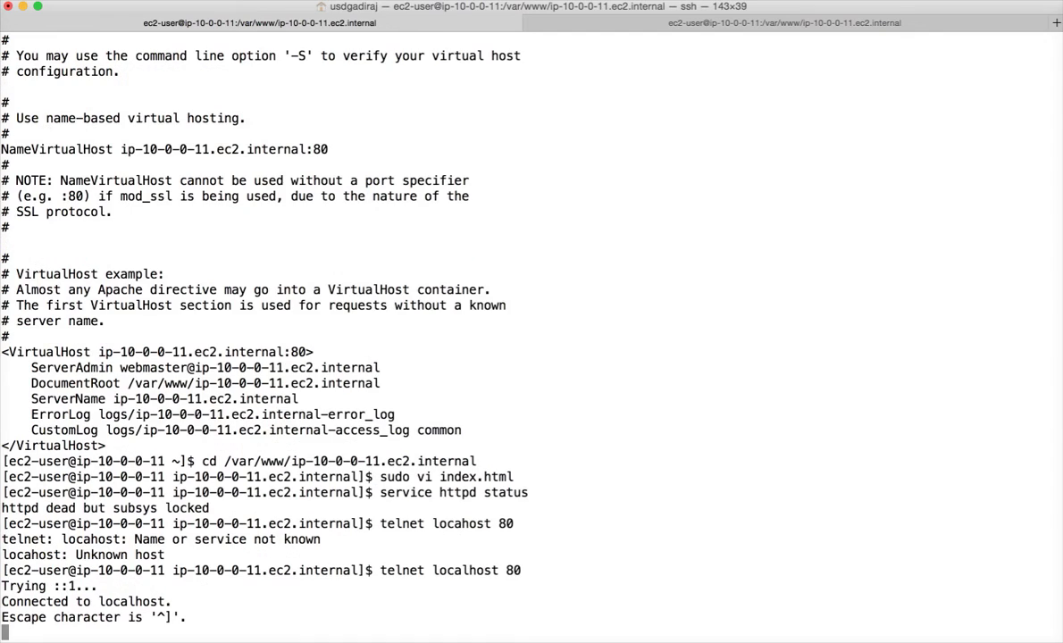
text(exit)
key(Return)
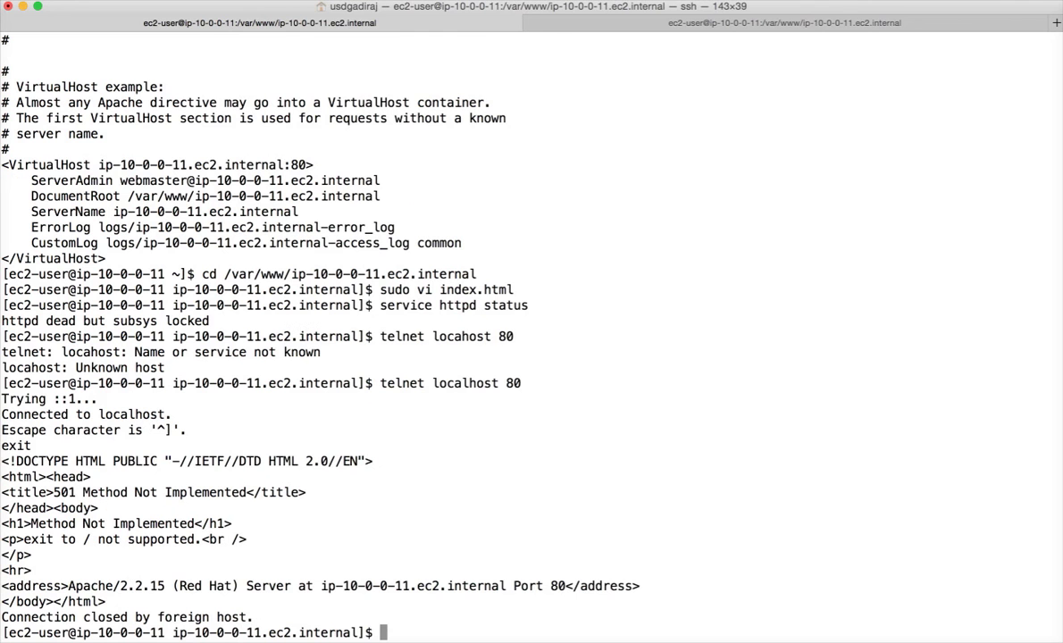
Step: Run sudo service httpd status, confirming httpd running as pid 1183
text(sudo service httt)
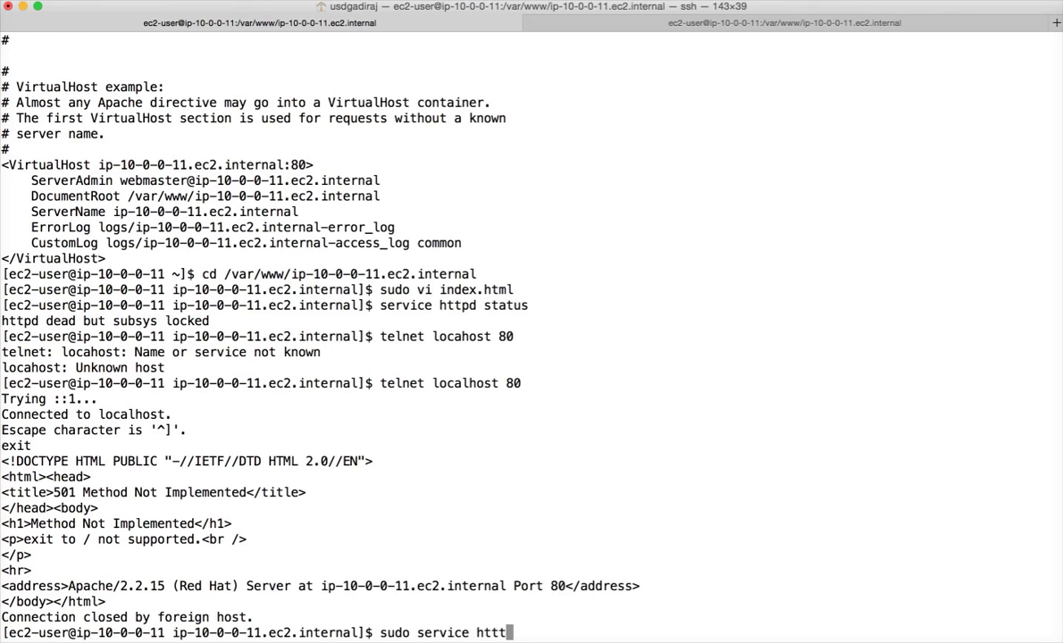
key(BackSpace)
text(pd status)
key(Return)
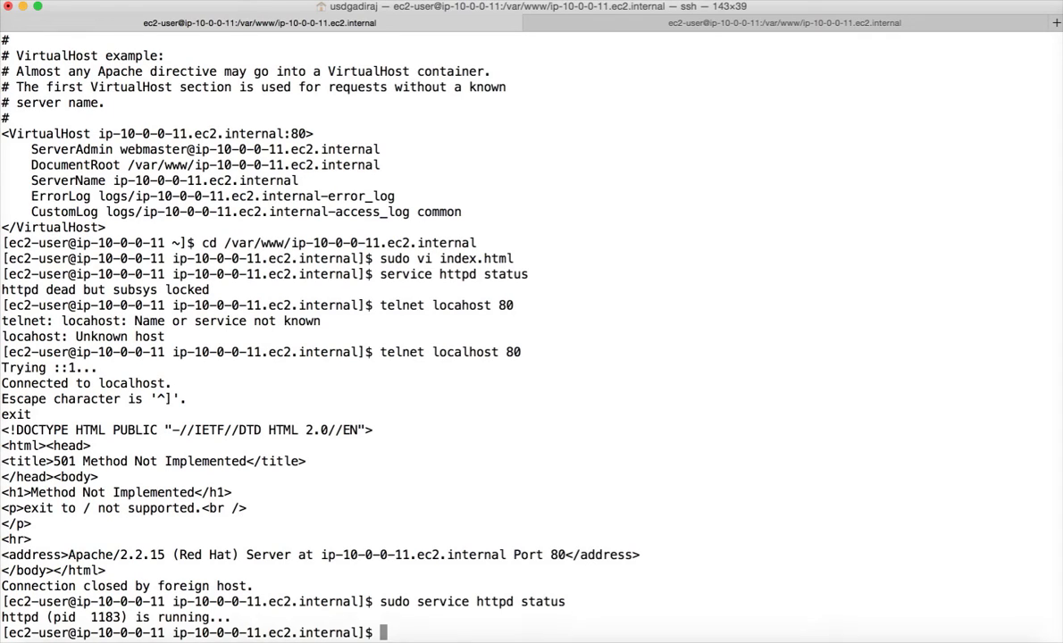
mouse_move(523, 623)
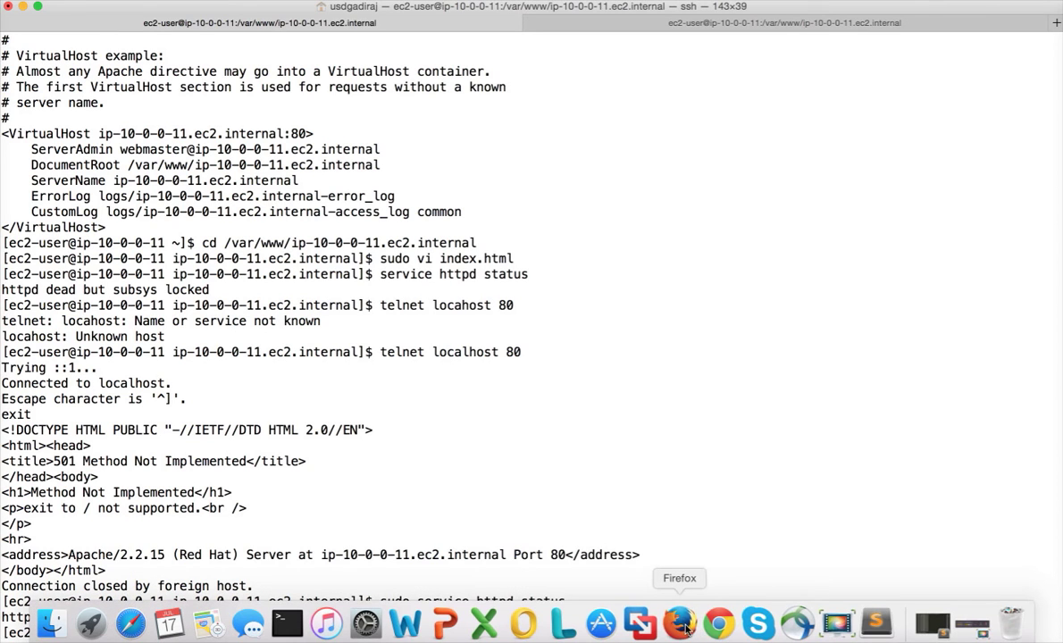
Step: Load youtube.com in Firefox's Chrome Web Store tab
click(683, 625)
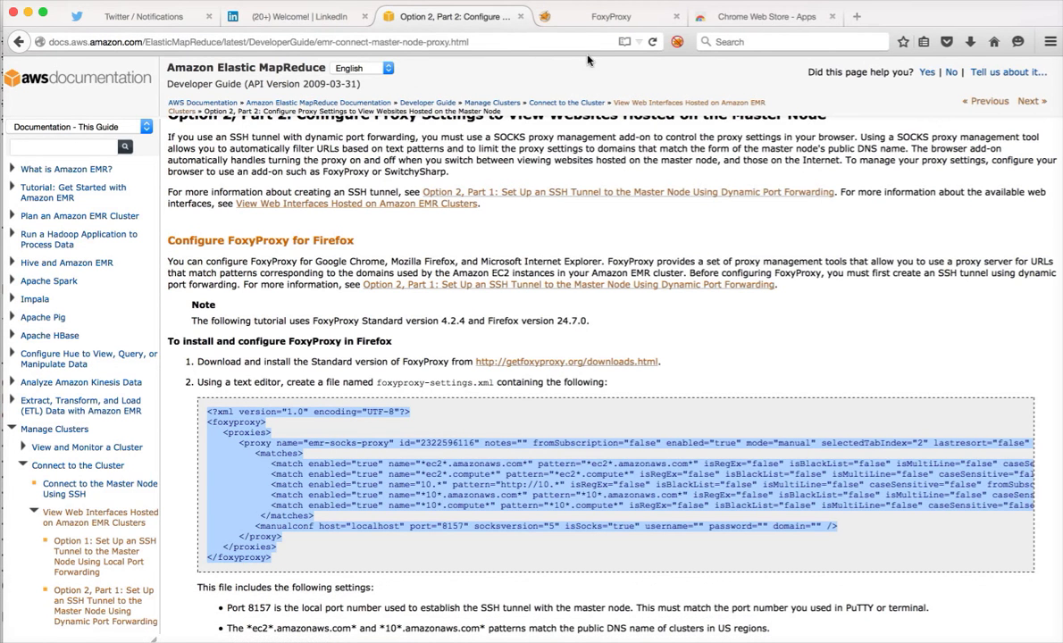
click(735, 18)
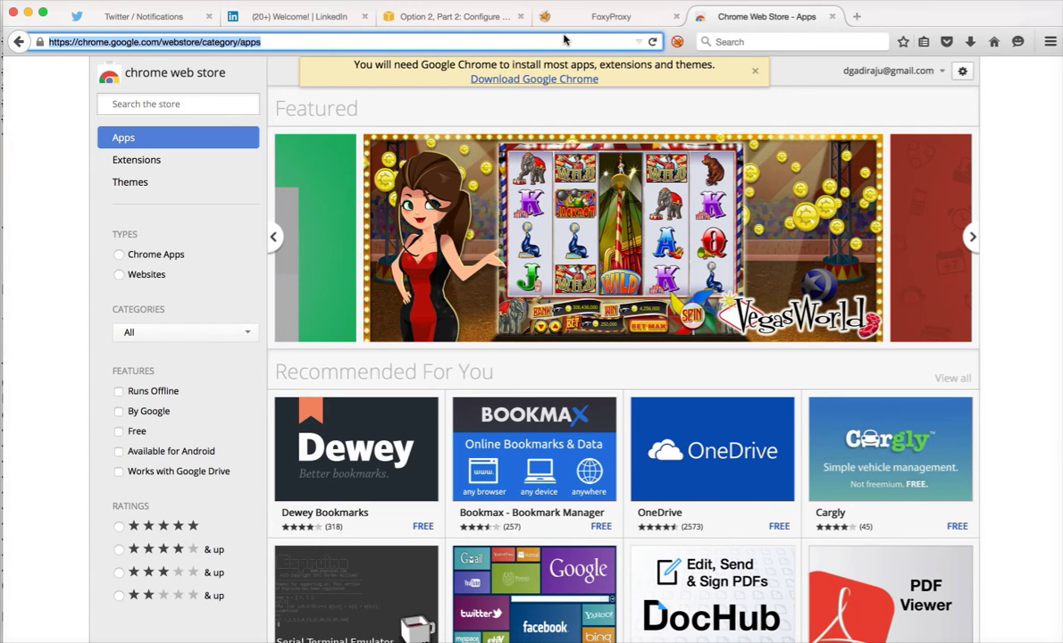
text(youtube.com/)
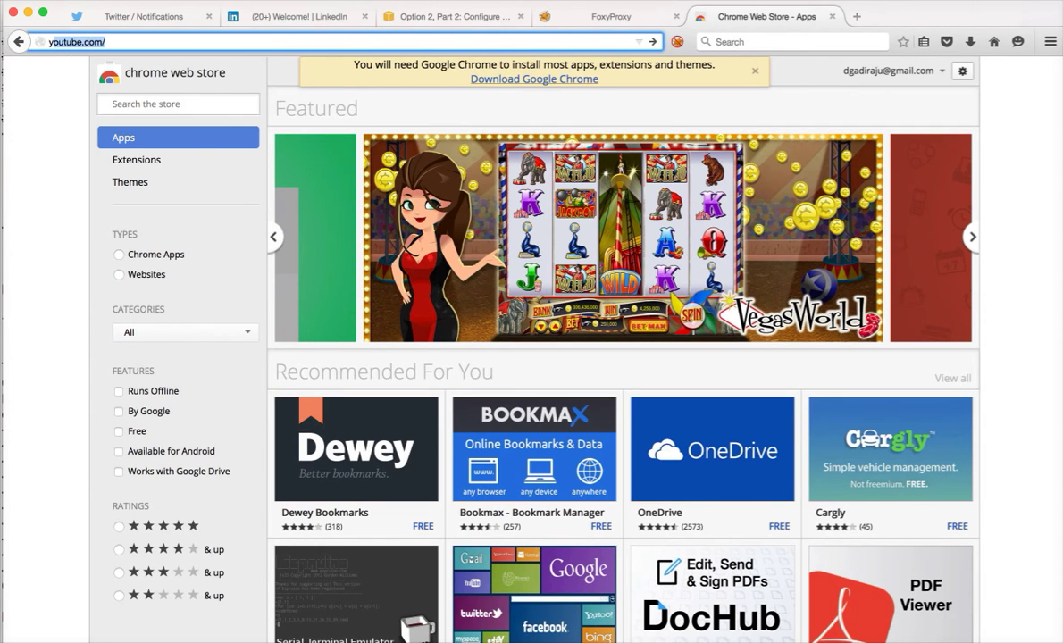
key(Return)
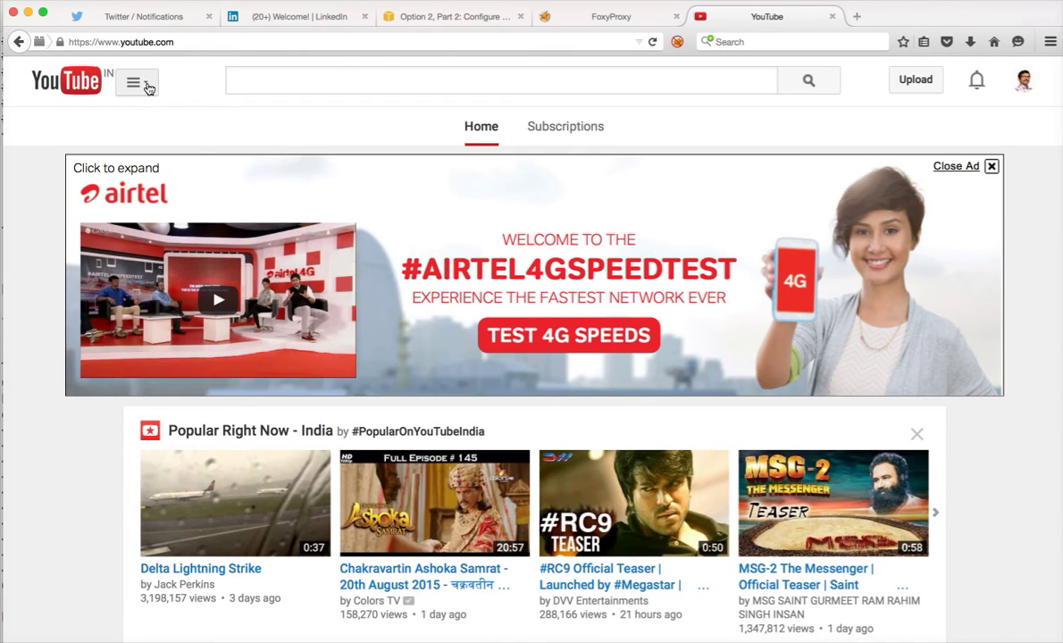
Step: Go to My Channel and open the Amazon Web Services playlist
click(146, 85)
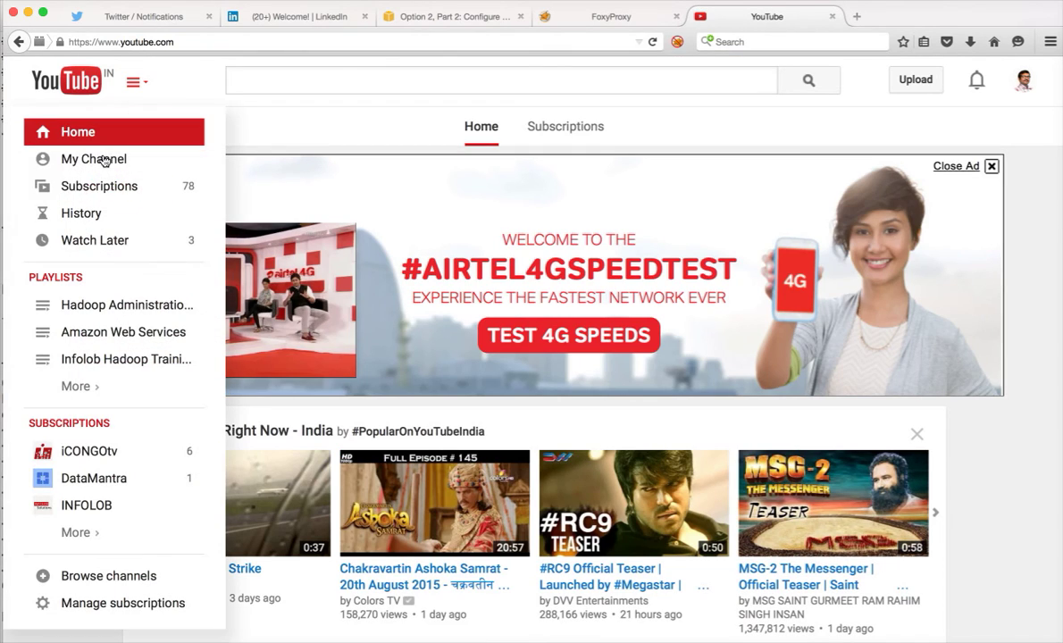
click(93, 161)
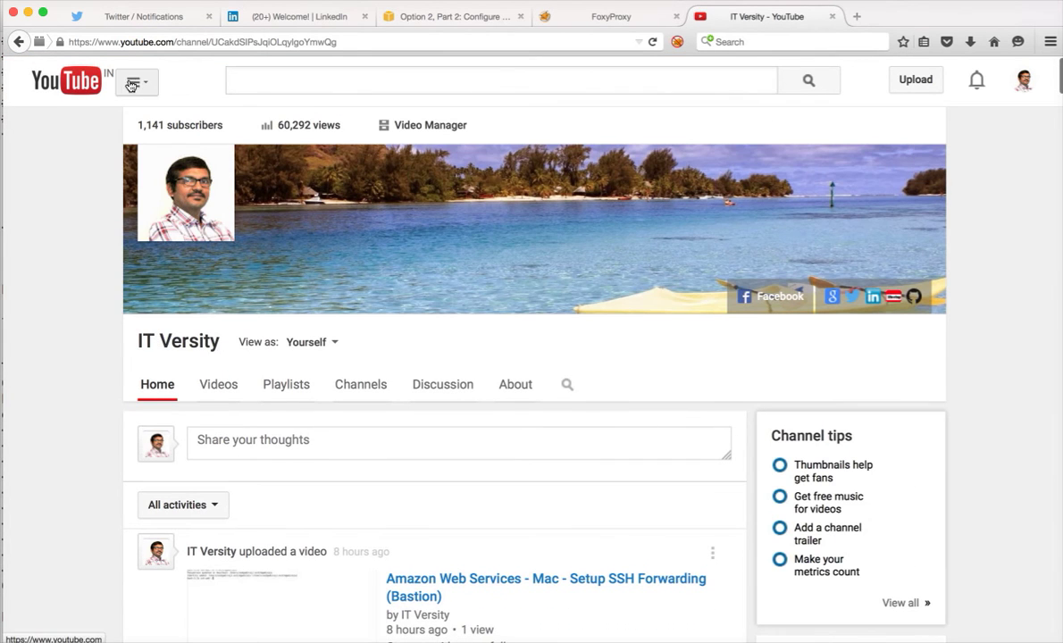
click(134, 83)
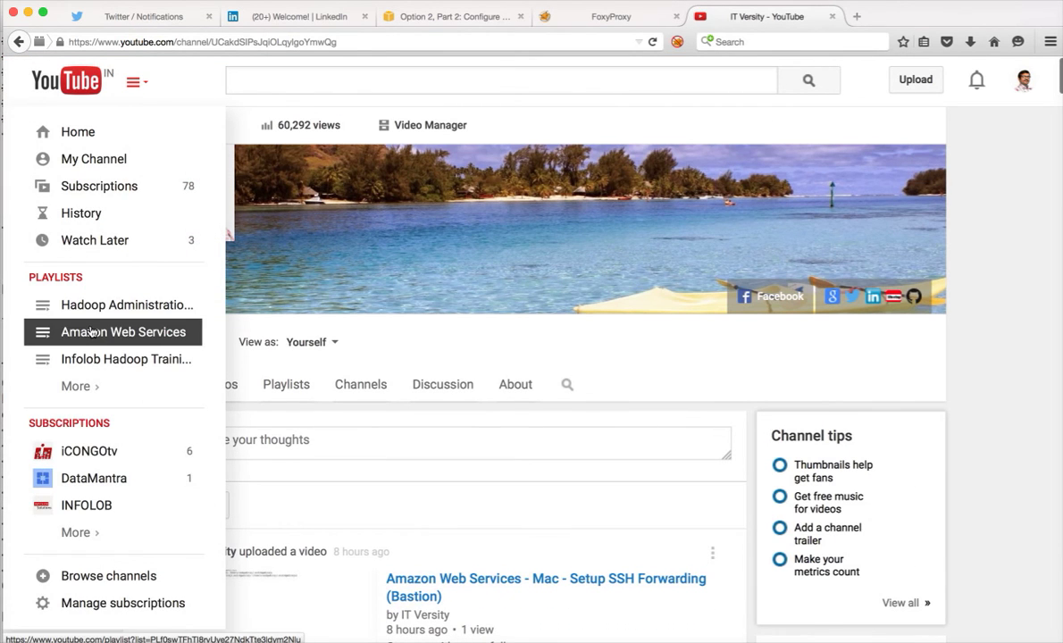
click(143, 333)
Step: Scroll the playlist down to videos 9 and 10, then return to Terminal
scroll(532, 408, down, 8)
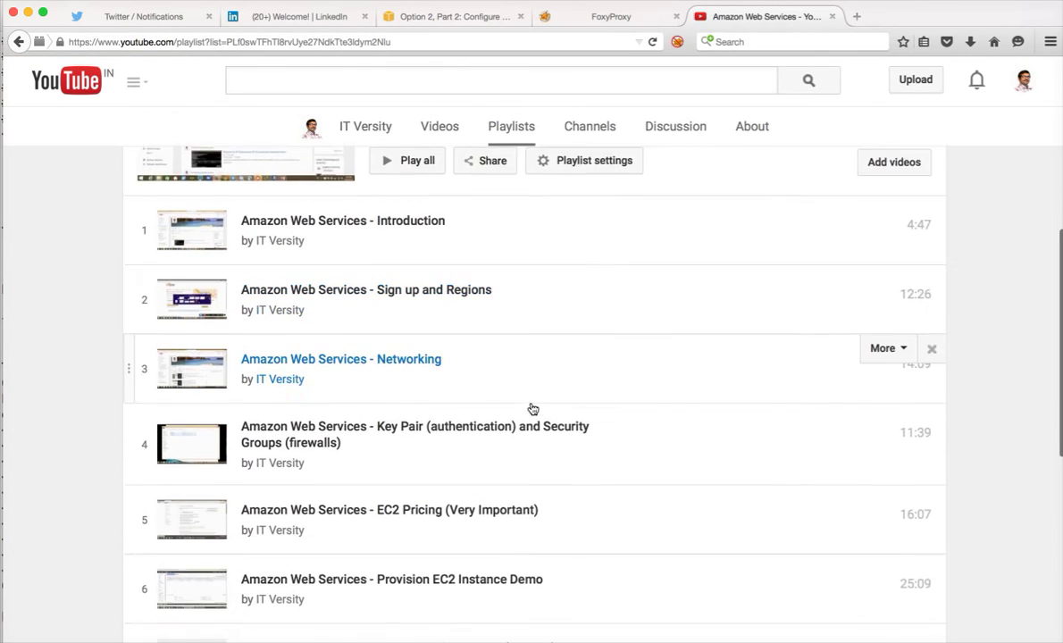
scroll(533, 408, down, 1)
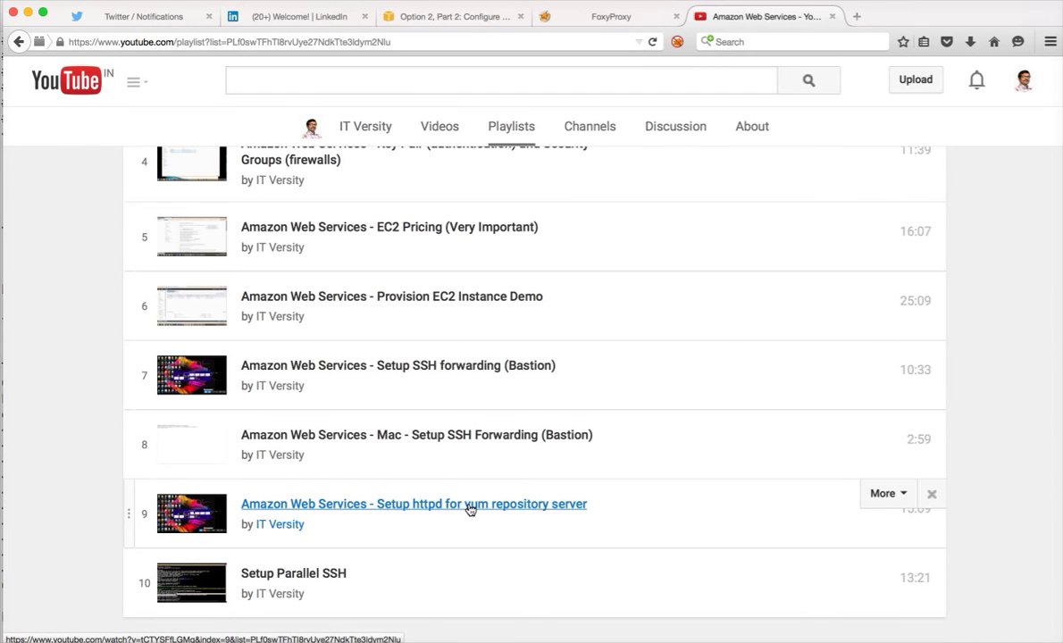
key(super+Tab)
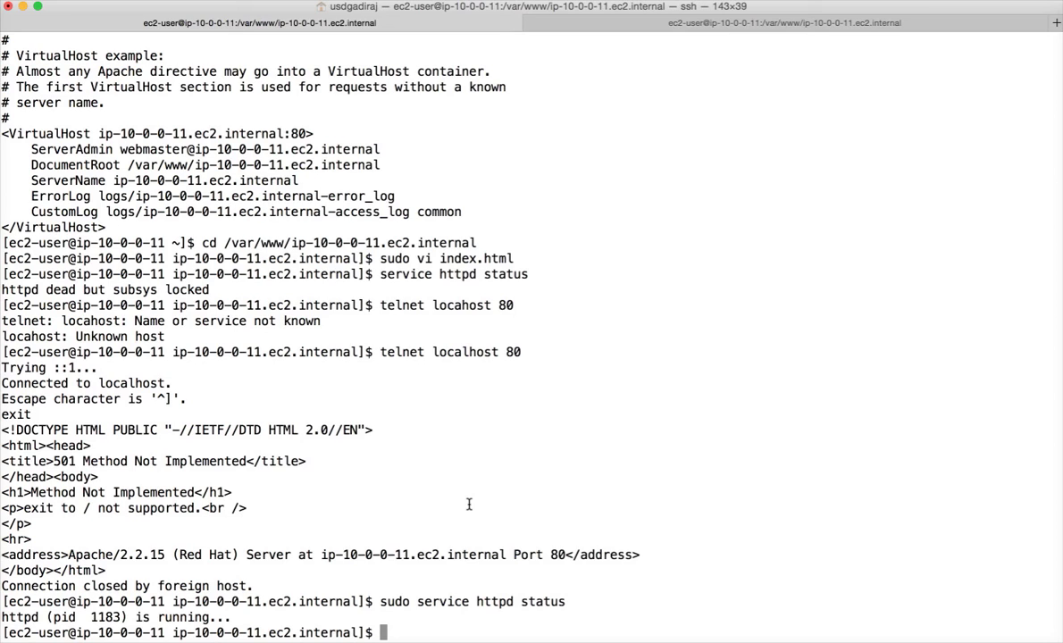
Step: Copy Hadoop-Master01's Public DNS from Safari's EC2 console and switch back to Chrome
key(super+Tab)
key(super+Tab)
key(super+Tab)
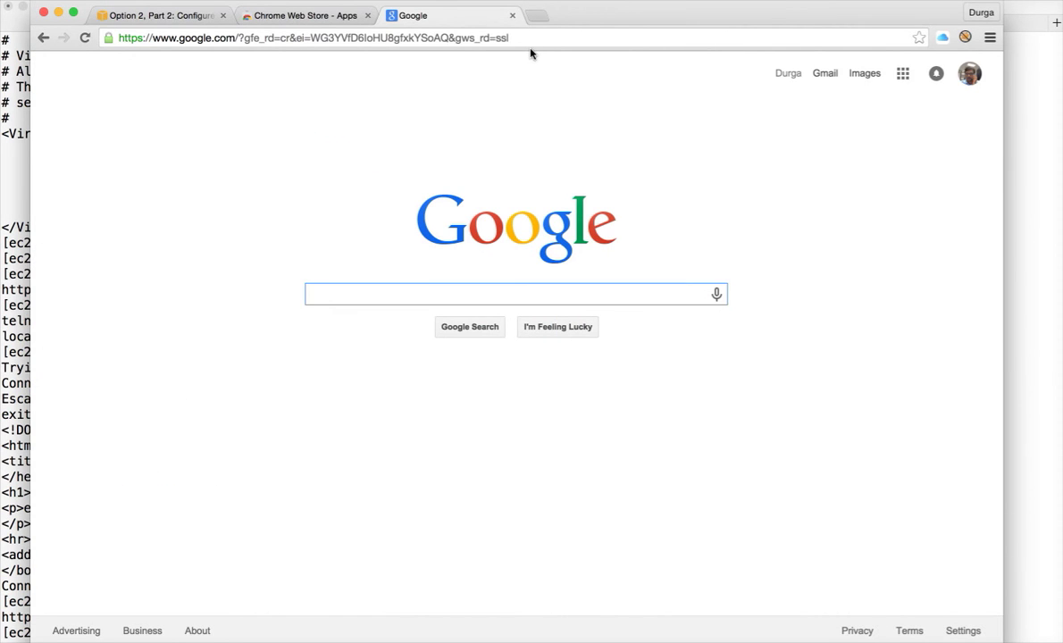
key(super+Tab)
key(super+Tab)
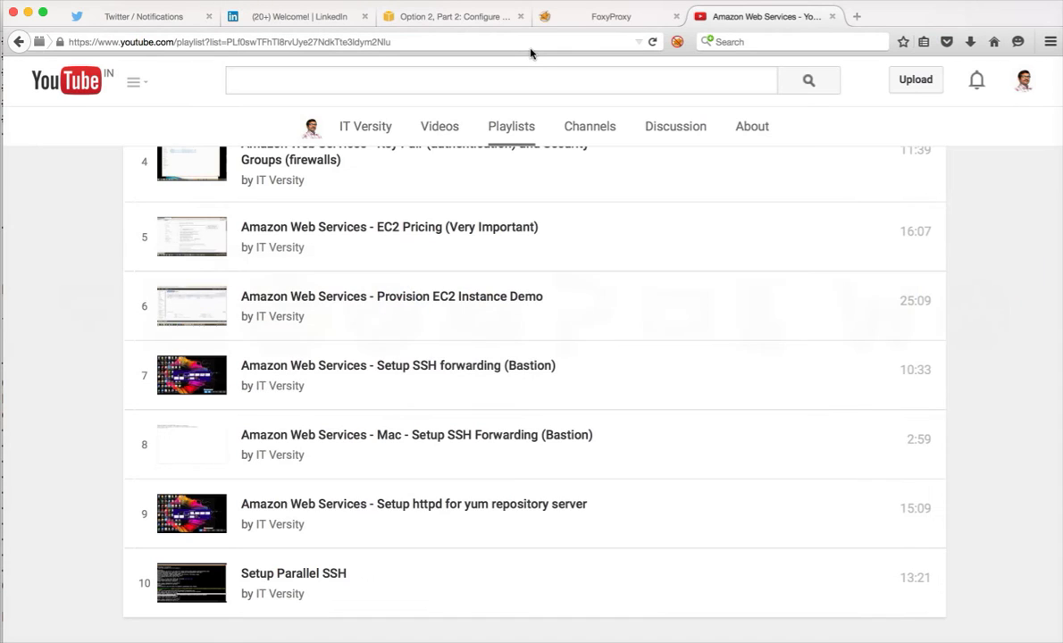
key(super+Tab)
key(super+Tab)
key(super+Tab)
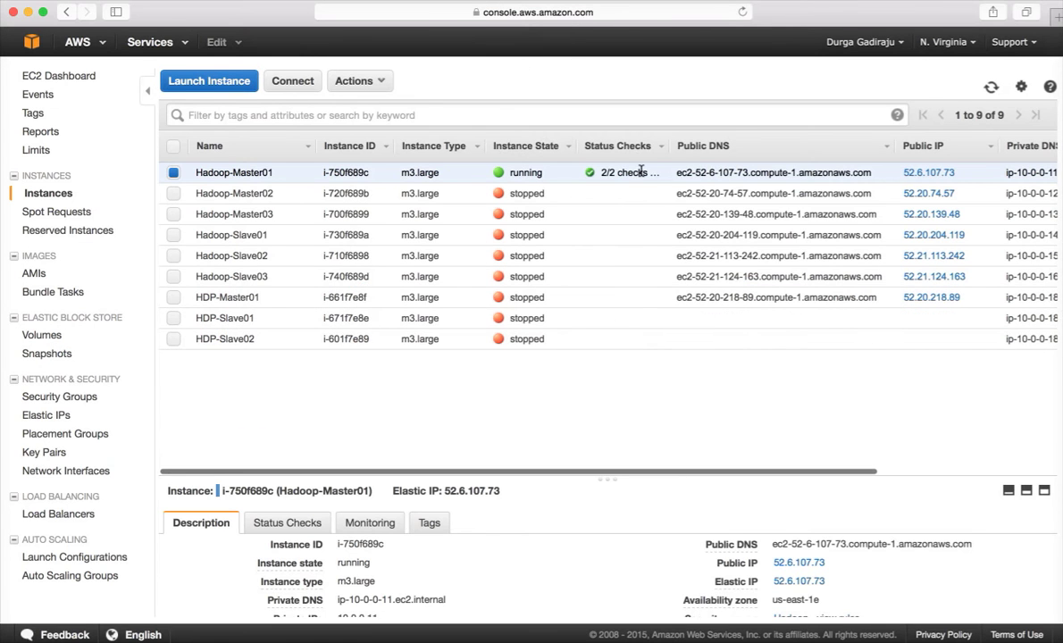
triple_click(678, 173)
key(super+c)
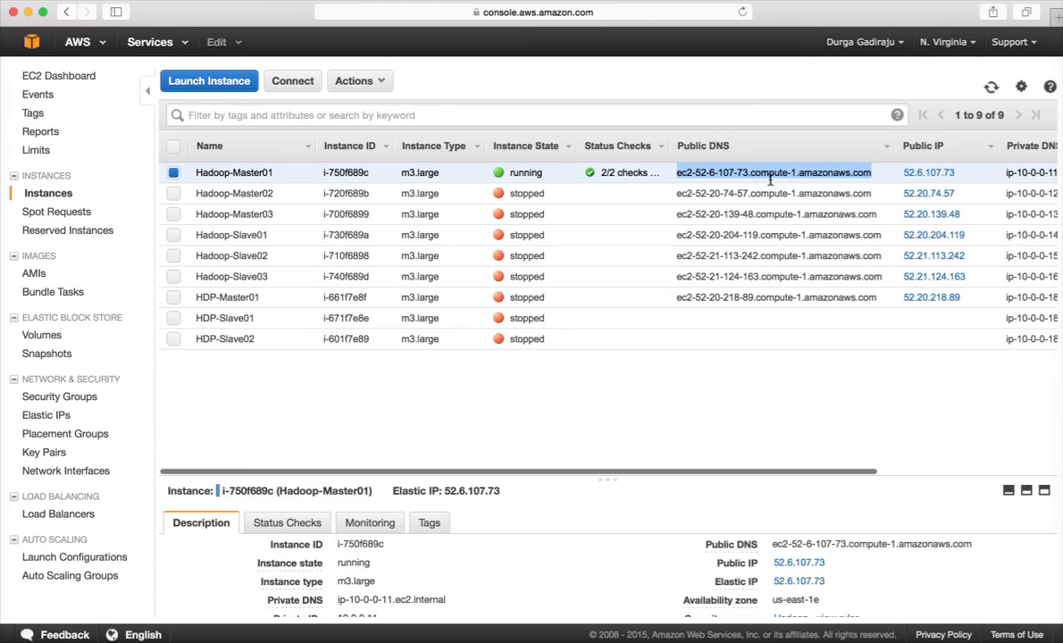
key(super+Tab)
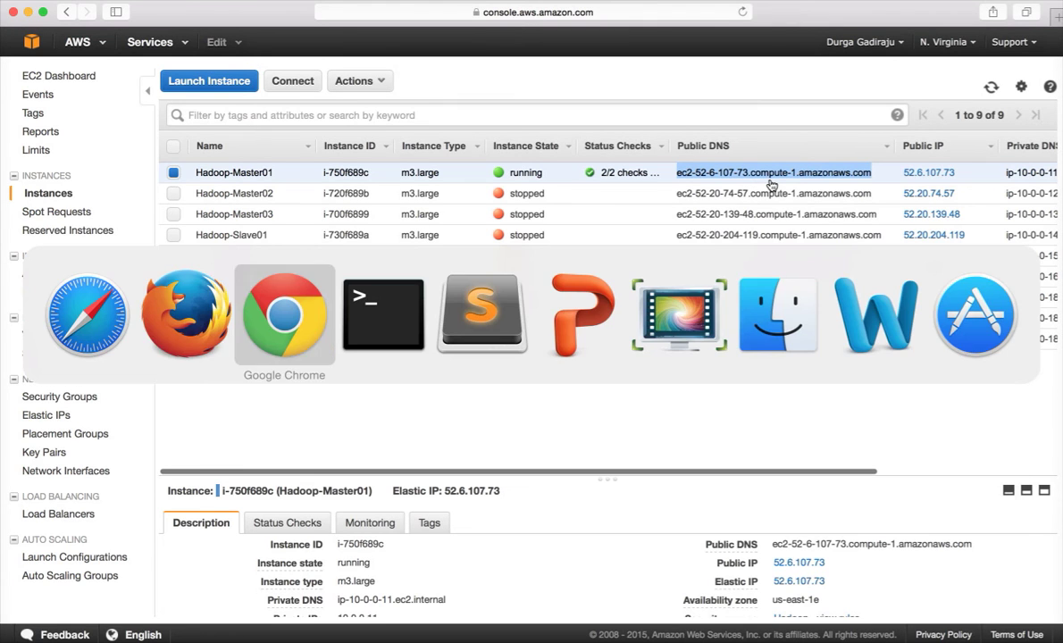
key(super+Tab)
click(553, 40)
text(th)
key(BackSpace)
key(BackSpace)
text(http://)
key(super+v)
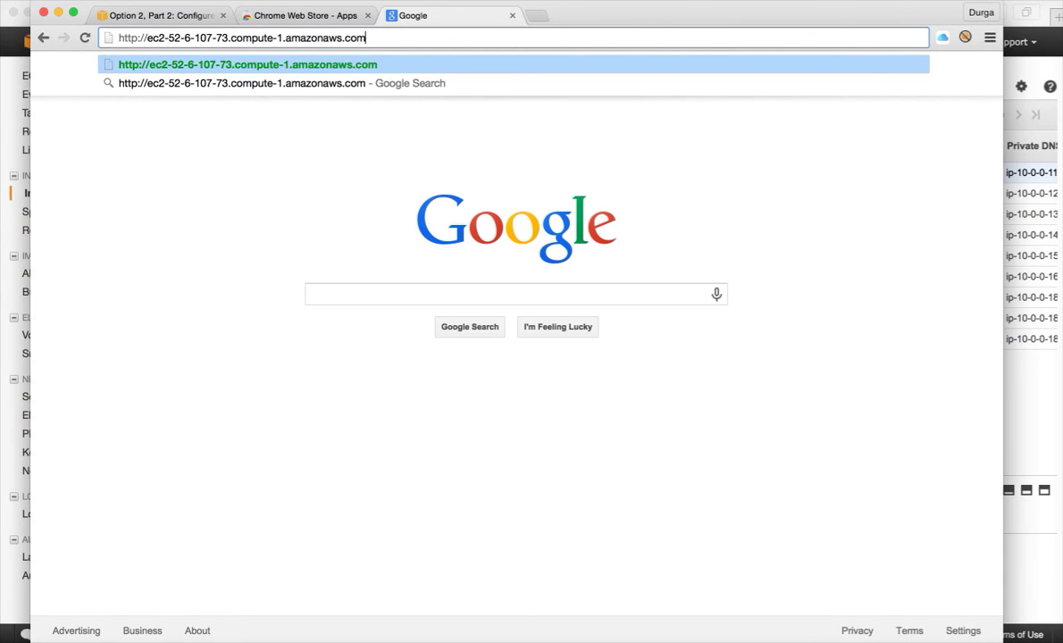
text(/)
text(index)
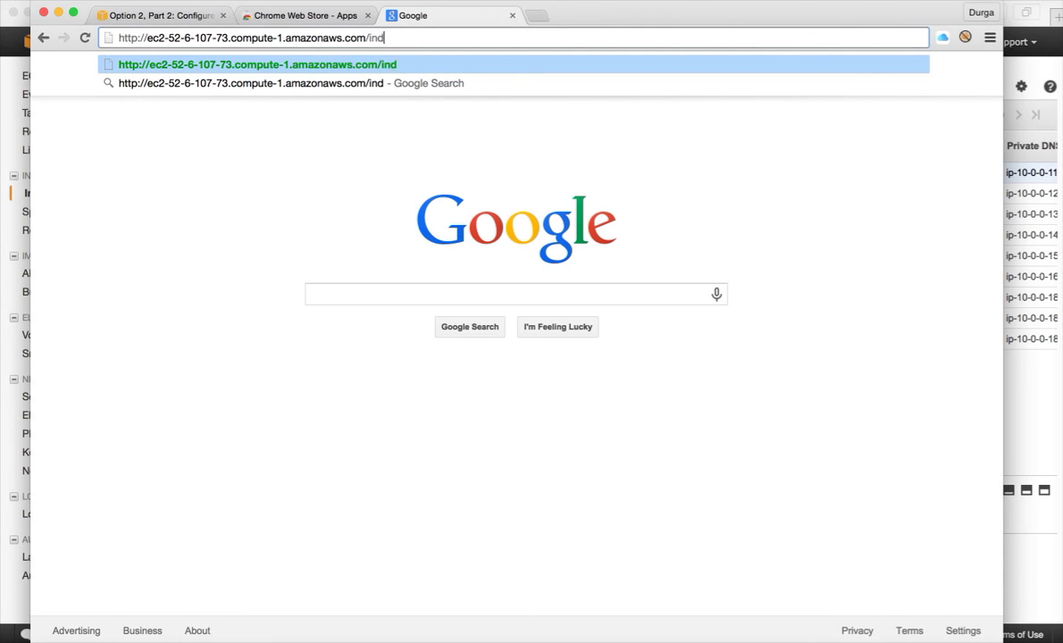
key(BackSpace)
key(BackSpace)
key(BackSpace)
key(BackSpace)
key(BackSpace)
key(BackSpace)
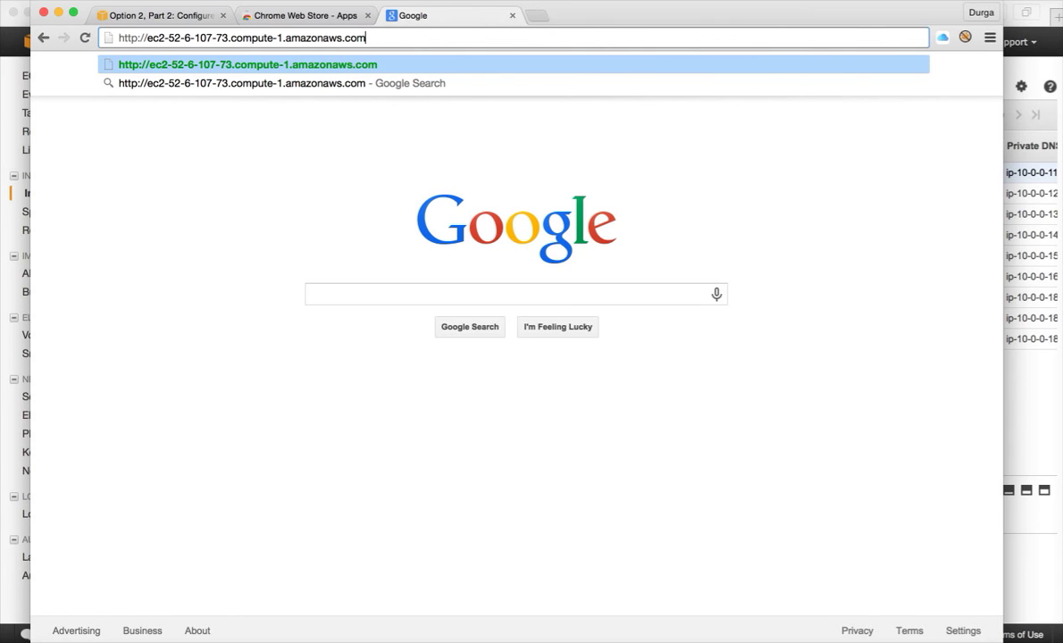
key(Return)
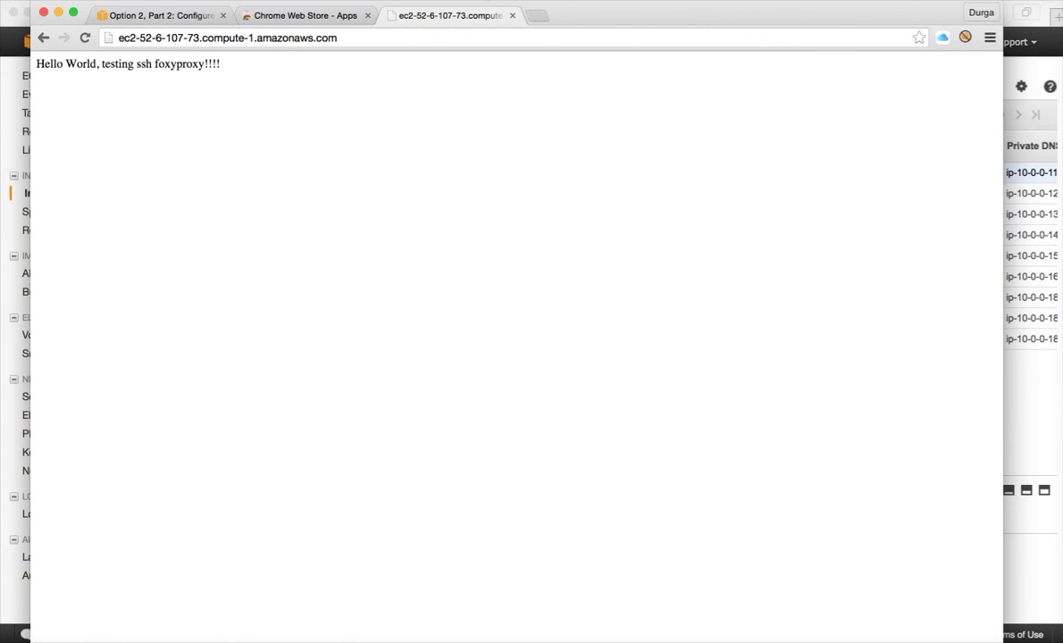
Step: Select the 'Hello World, testing ssh foxyproxy!!!!' line and enlarge the page text
drag(226, 65, 31, 57)
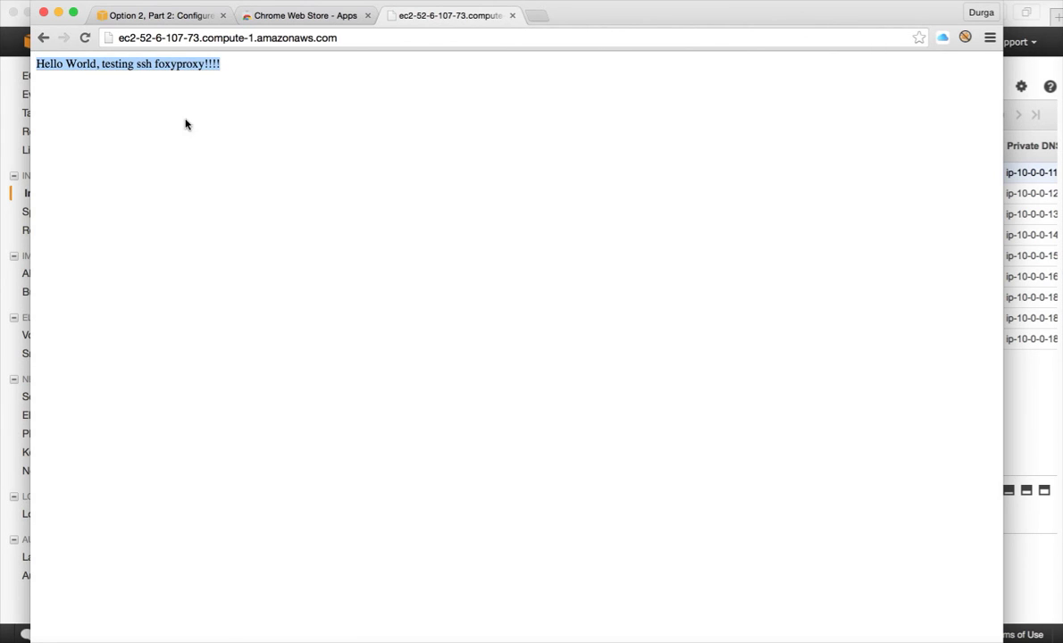
scroll(195, 128, up, 1)
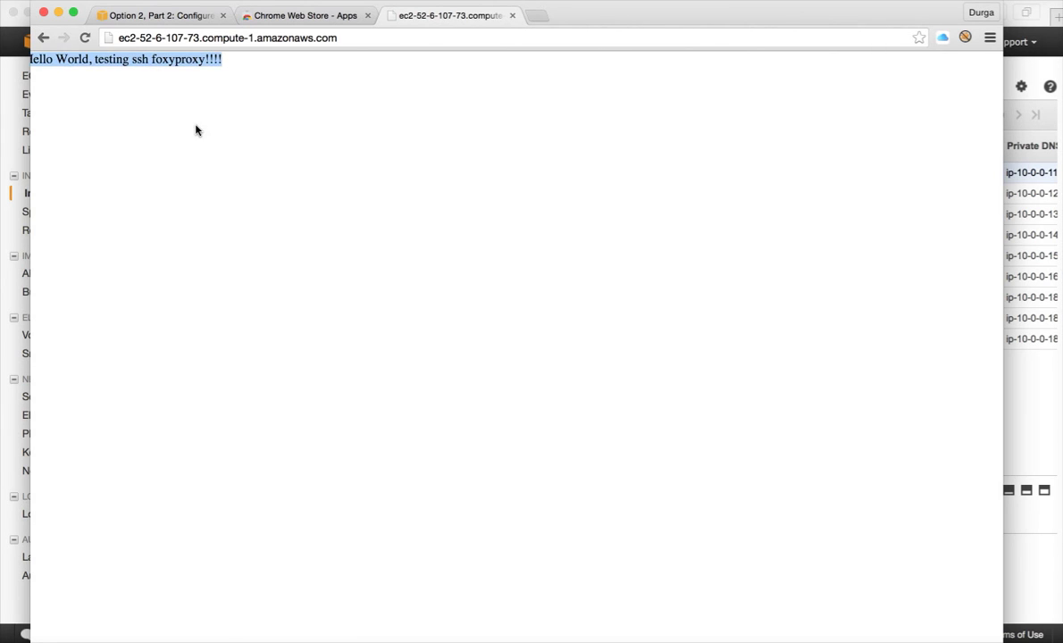
scroll(195, 131, down, 1)
key(super+r)
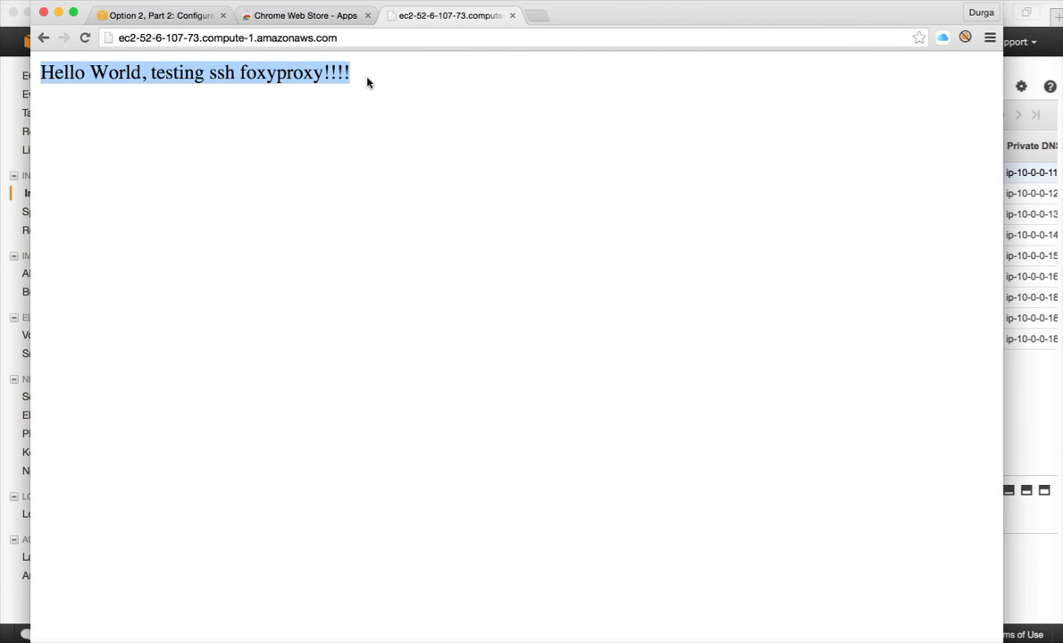
Step: Try loading ip-10-0-0-11.ec2.internal in Chrome and retry it when it stalls
click(366, 39)
text(ip-10-0-0-11.ec2.internal/)
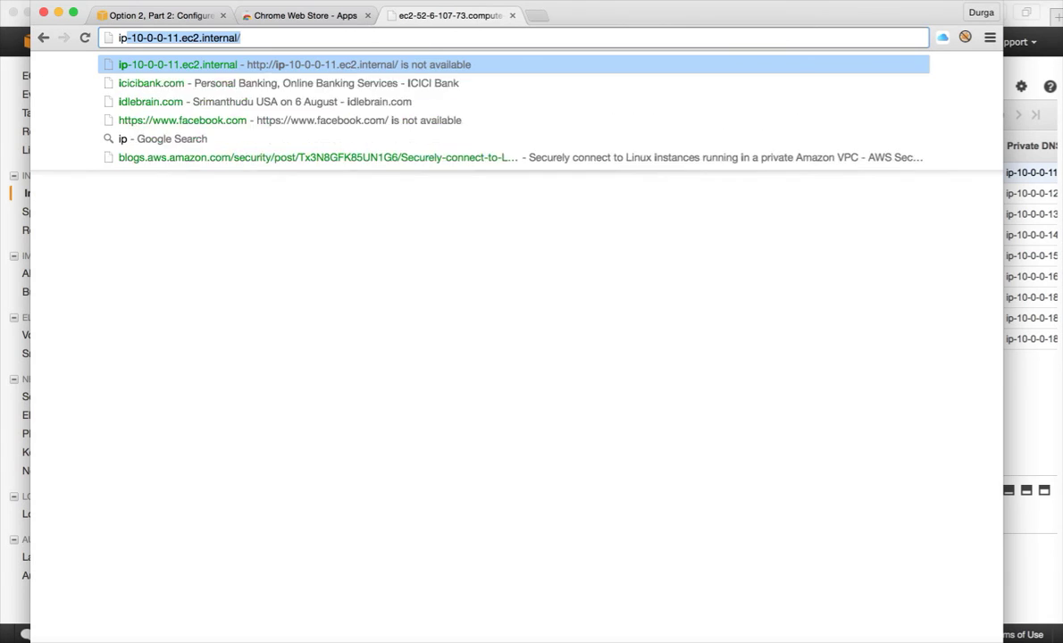
key(Right)
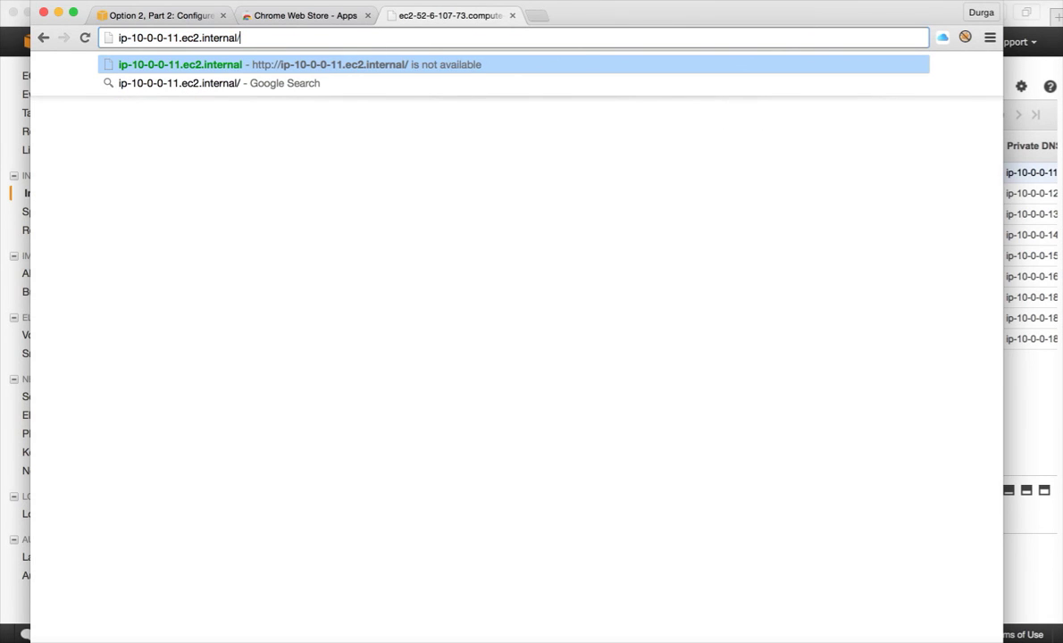
key(Return)
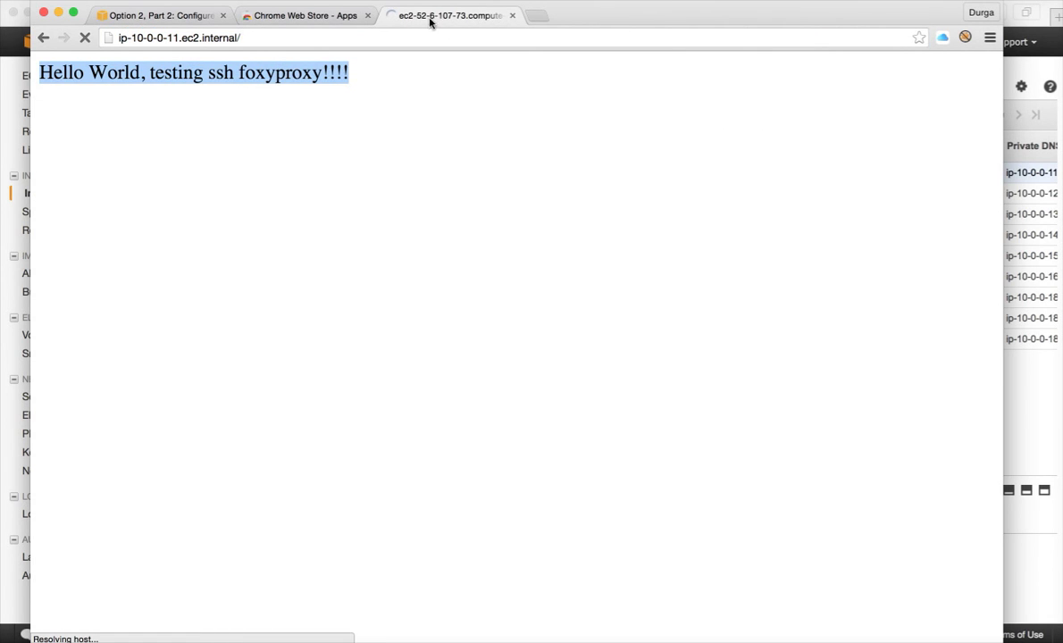
click(390, 39)
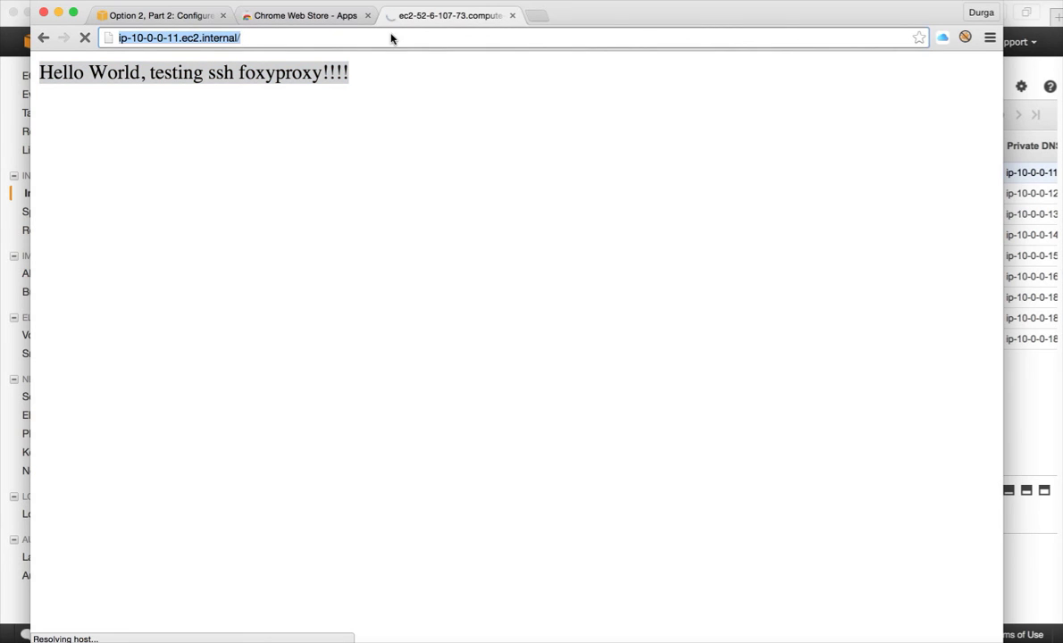
key(Return)
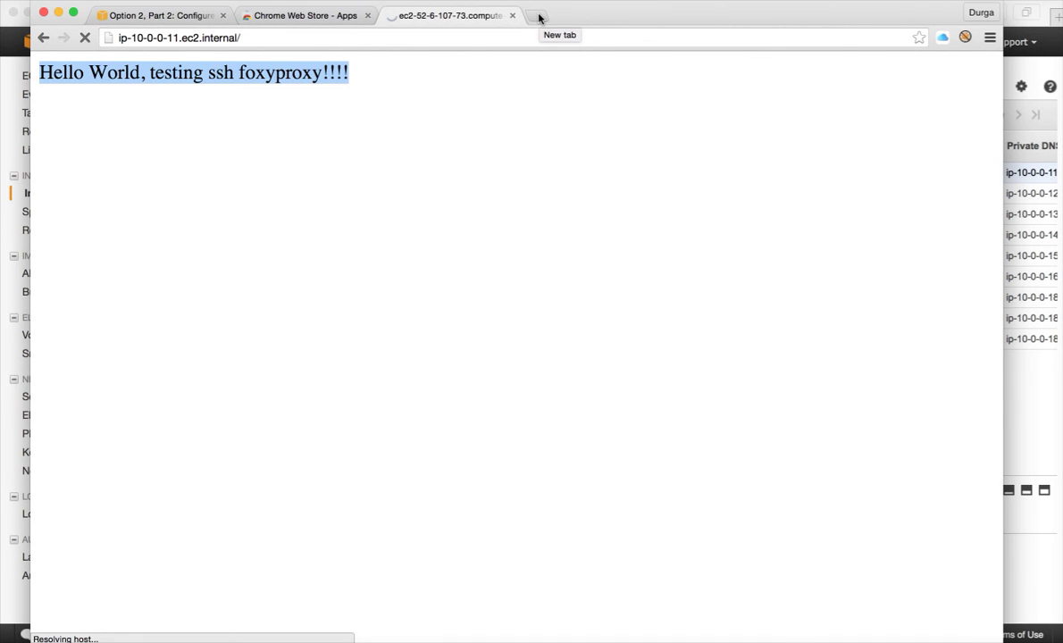
Step: Close the stuck tab, load ip-10-0-0-11.ec2.internal in the other tab, then return to Terminal
click(409, 38)
key(super+c)
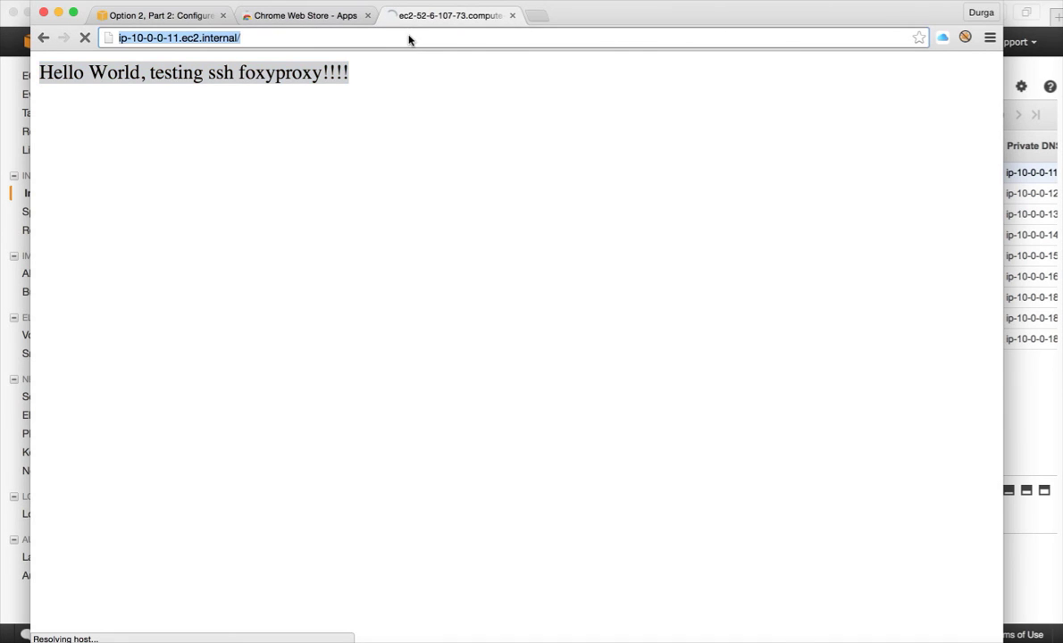
click(512, 17)
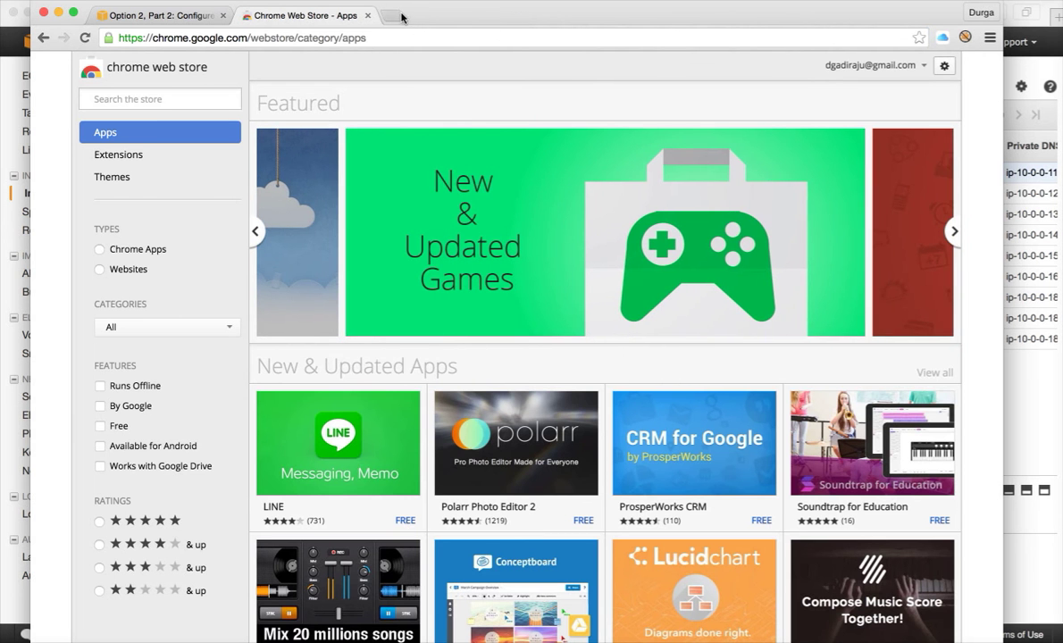
click(379, 40)
key(super+v)
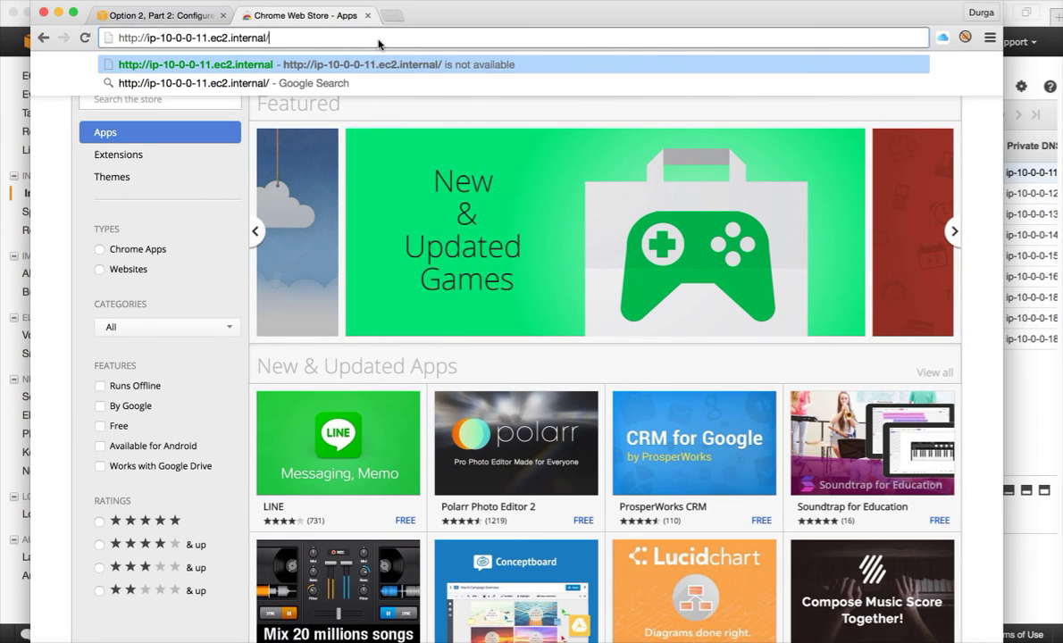
key(Return)
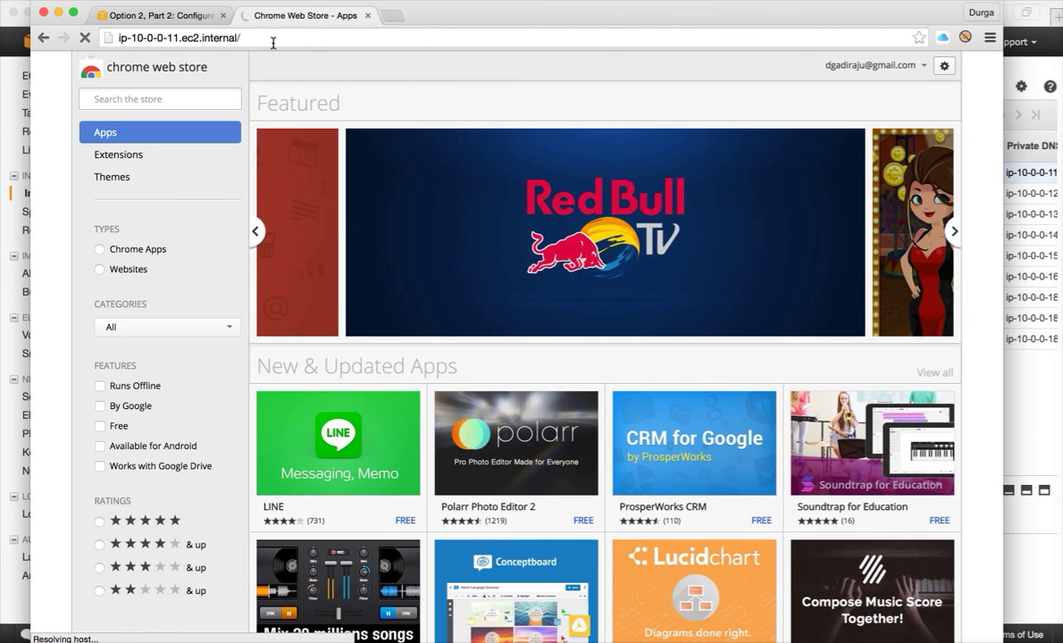
key(super+Tab)
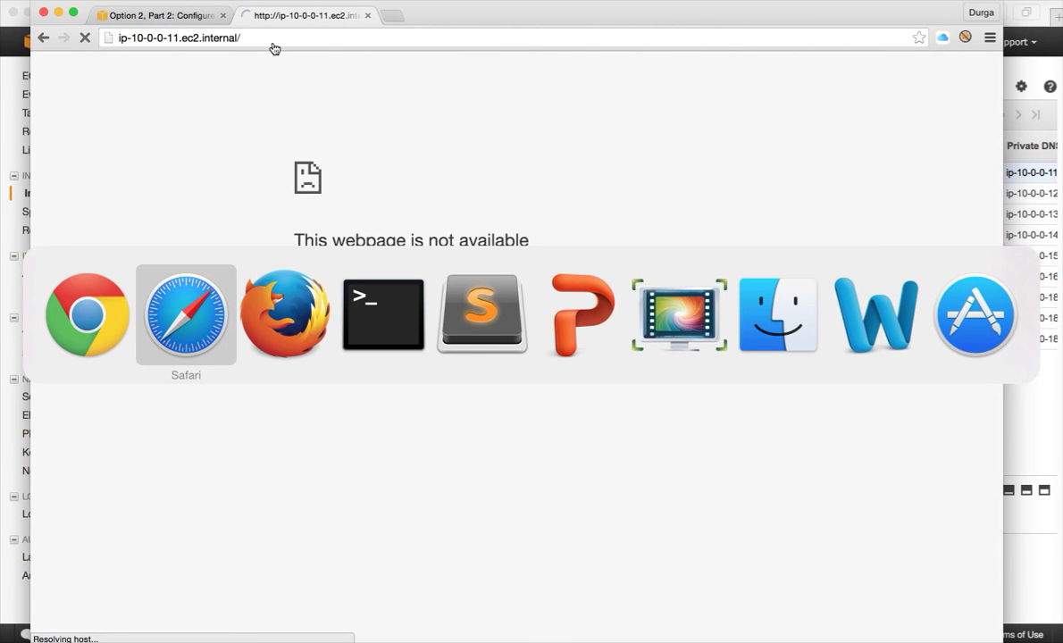
key(super+Tab)
key(super+Tab)
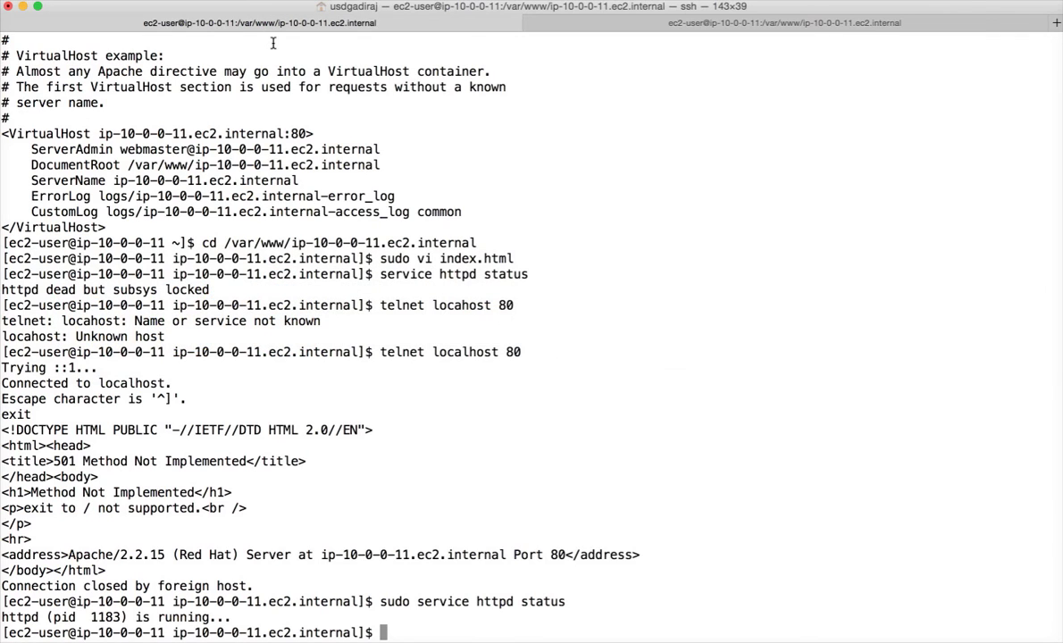
Step: Check the Terminal tab running the ssh -ND 8157 SOCKS tunnel, then go back to Chrome
key(super+Tab)
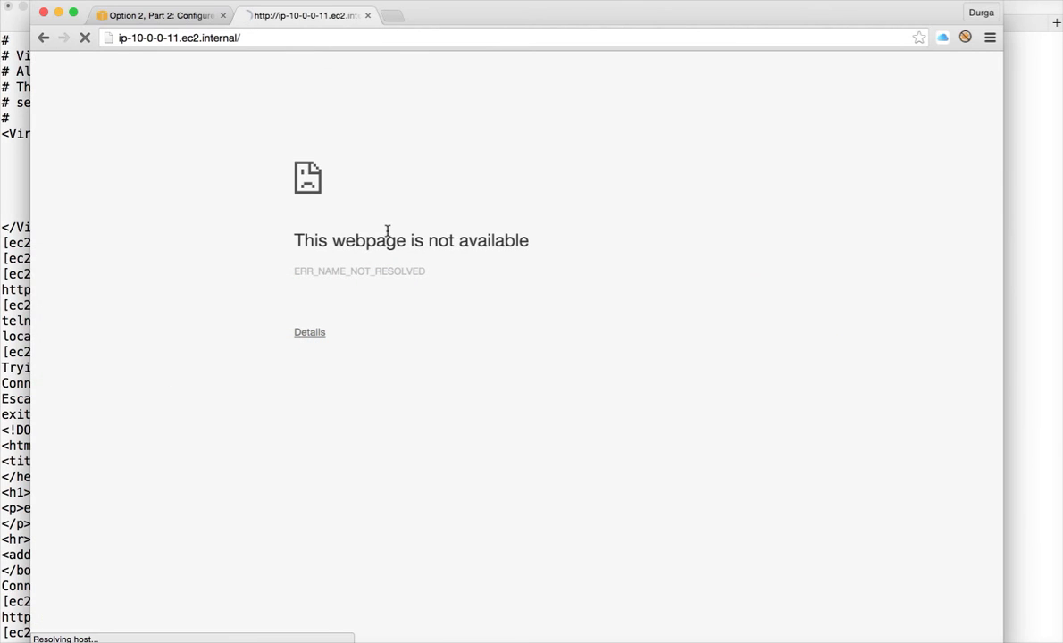
key(super+Tab)
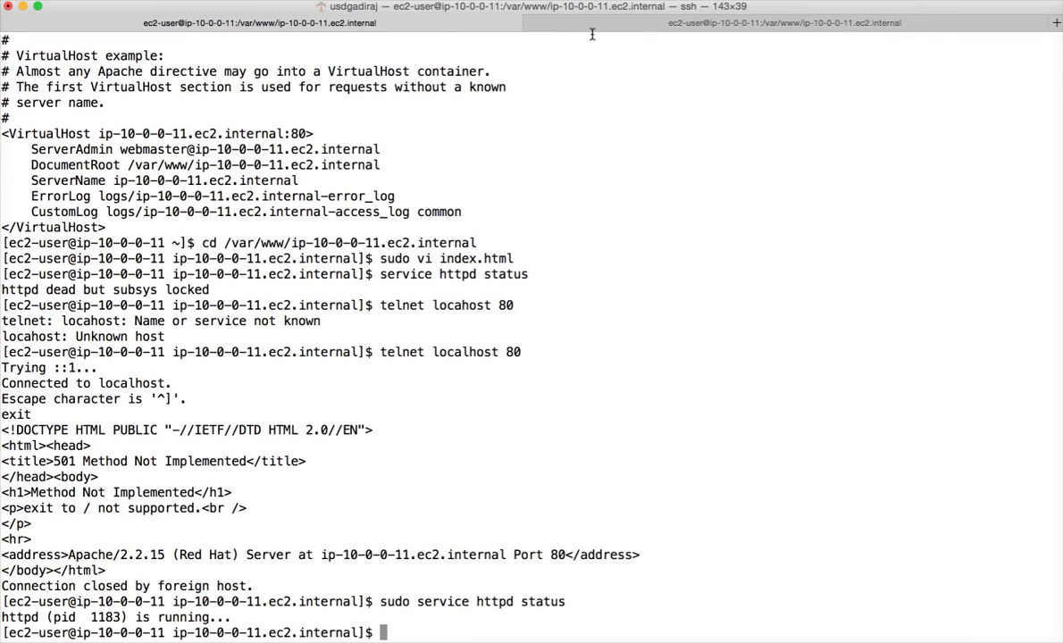
click(660, 24)
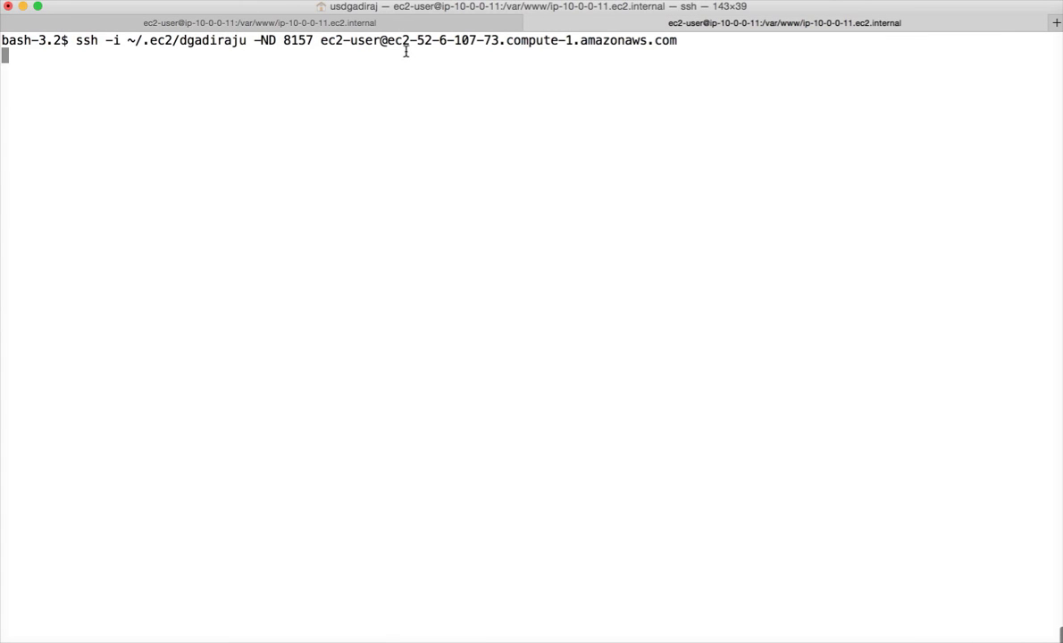
key(super+Tab)
key(super+Tab)
key(super+Tab)
key(super+Tab)
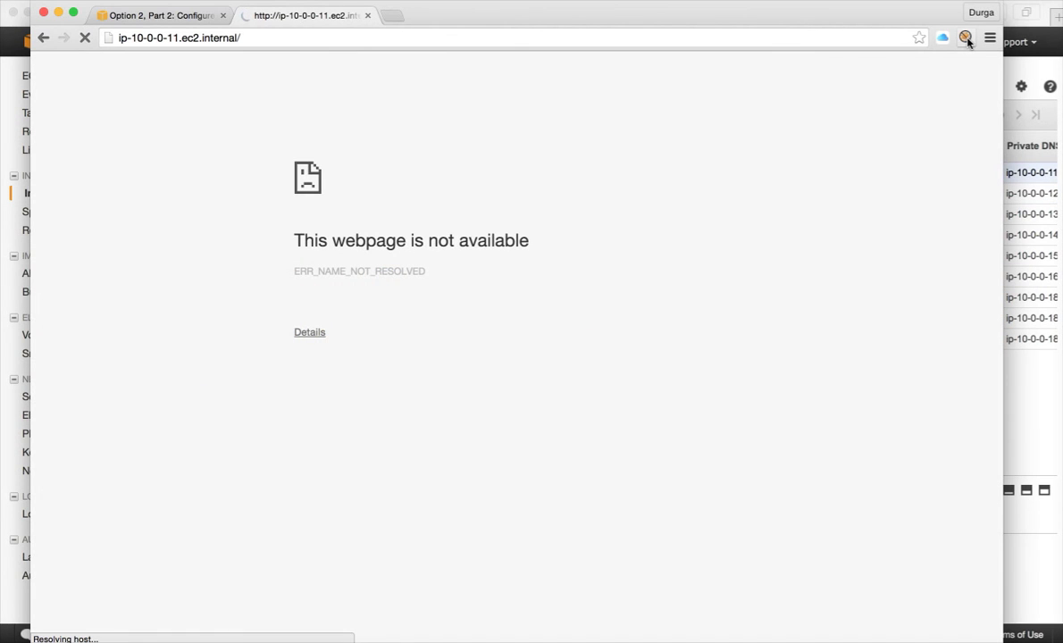
Step: Set FoxyProxy to use emr-socks-proxy for all URLs and reload ip-10-0-0-11.ec2.internal
click(964, 39)
click(887, 82)
click(604, 40)
key(Return)
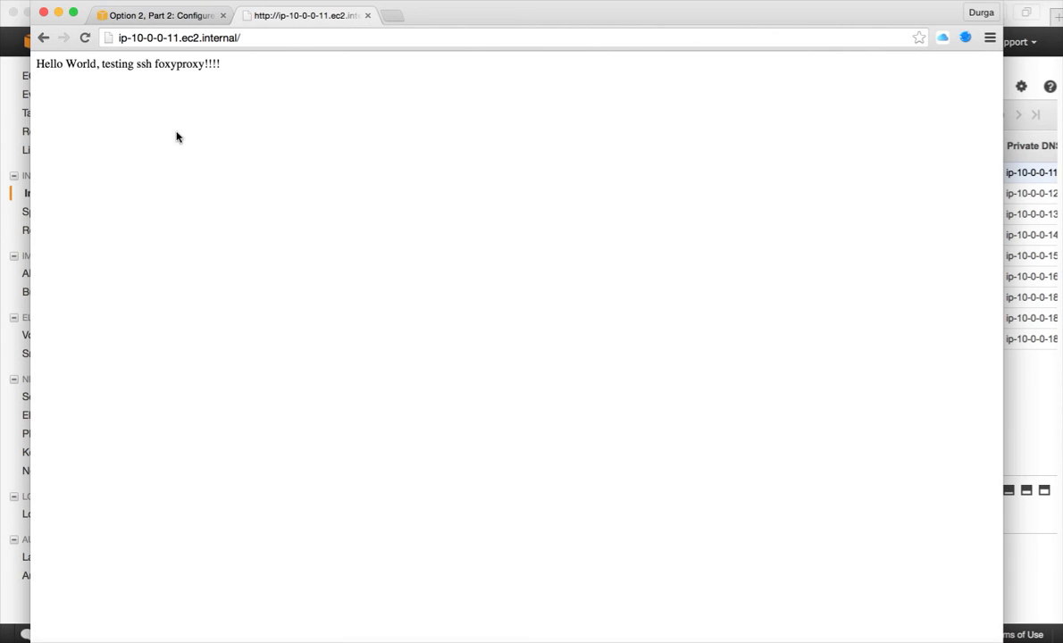
scroll(207, 127, up, 2)
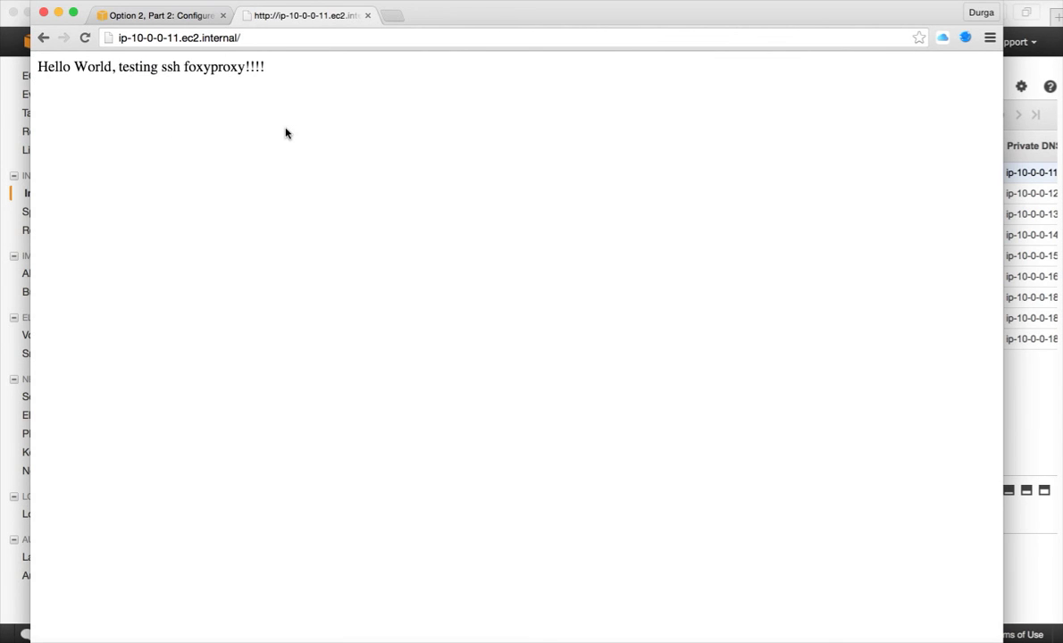